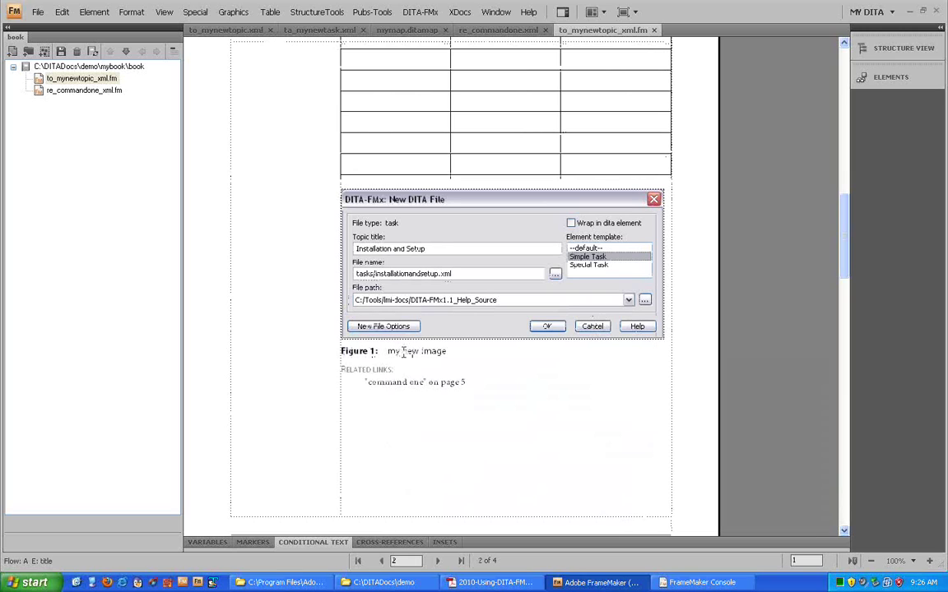
Step: Examine the related links of the topic and task in to_mynewtopic_xml.fm and of the command reference in re_commandone_xml.fm
{"action": "left_click", "coordinate": [407, 384]}
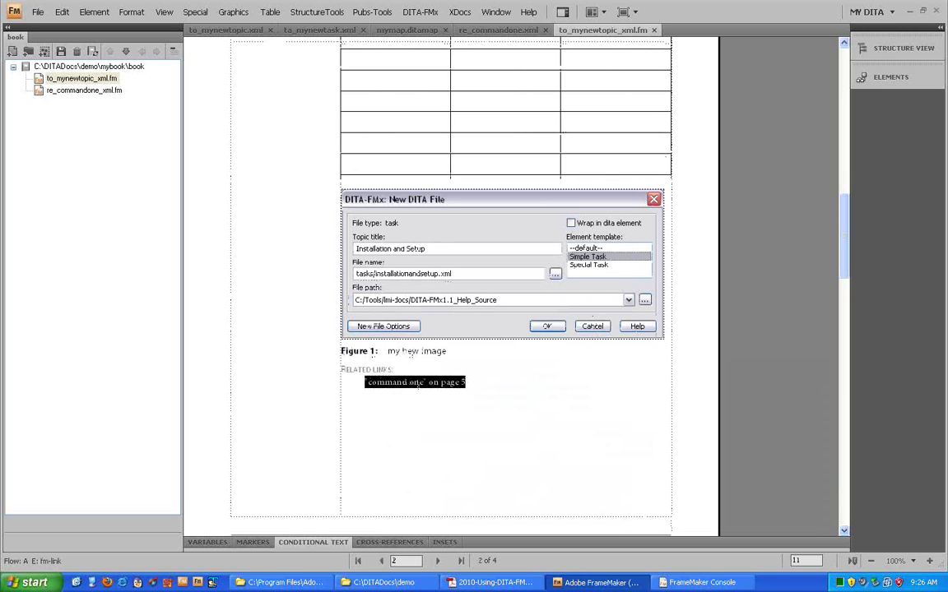
{"action": "left_click_drag", "start_coordinate": [843, 232], "coordinate": [846, 314]}
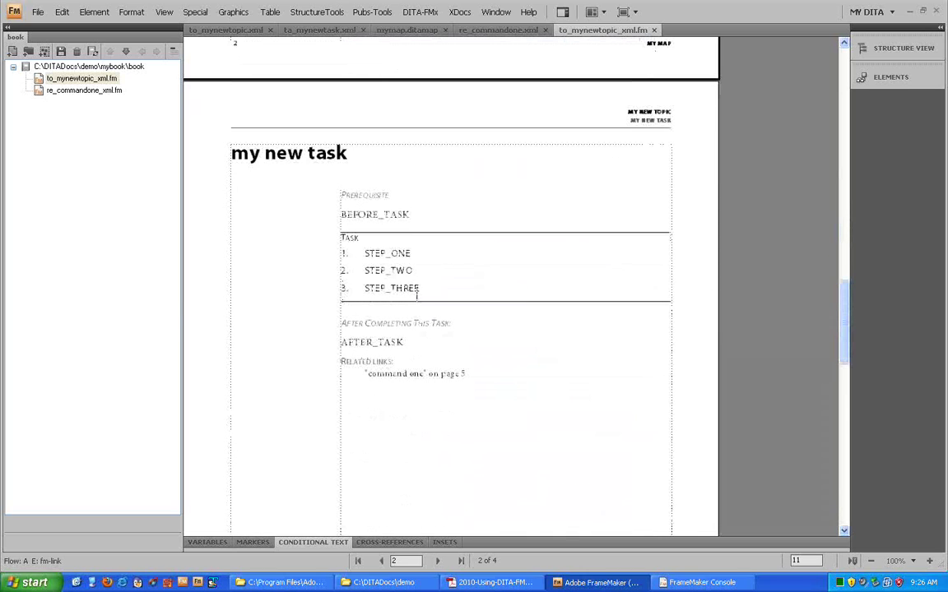
{"action": "left_click", "coordinate": [406, 374]}
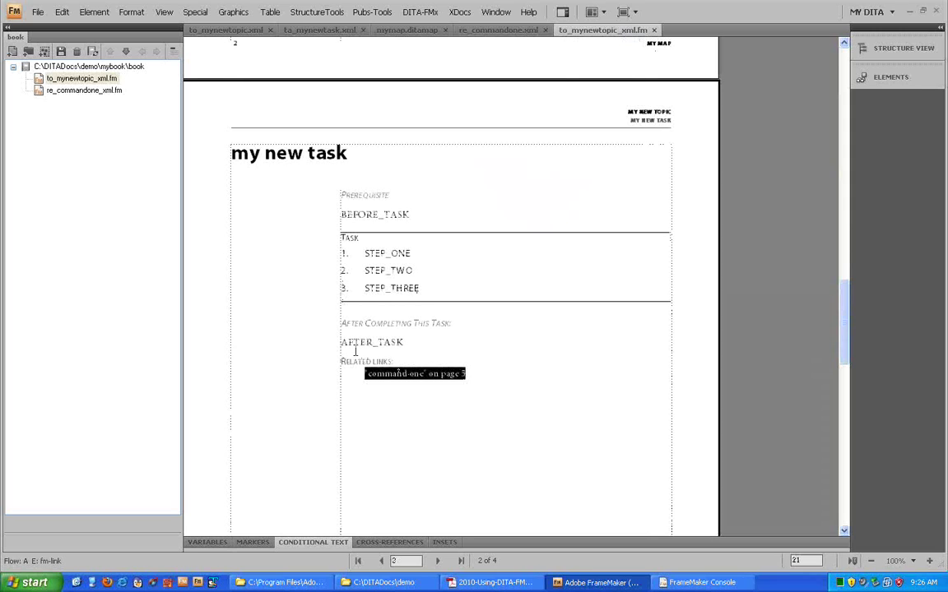
{"action": "double_click", "coordinate": [46, 94]}
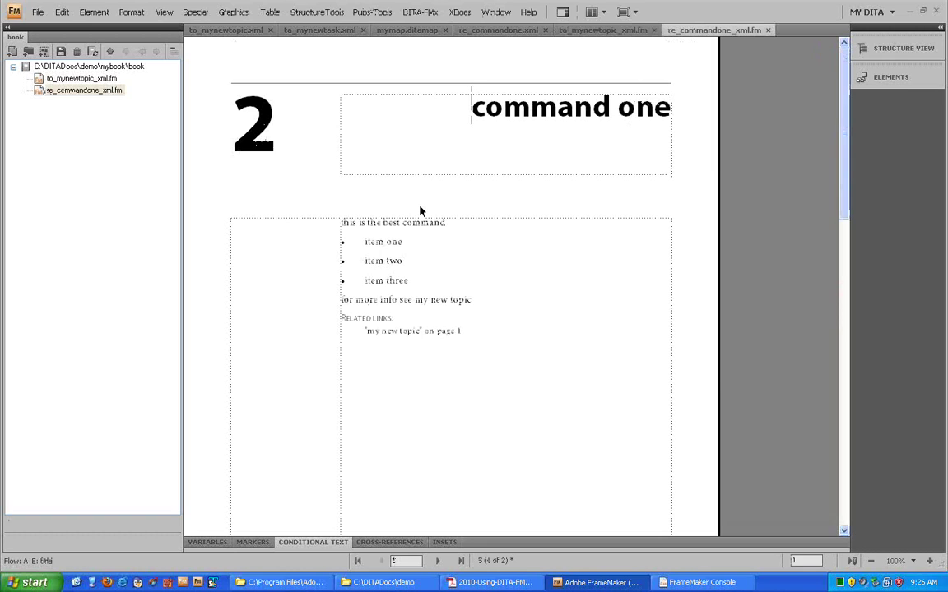
{"action": "left_click", "coordinate": [453, 329]}
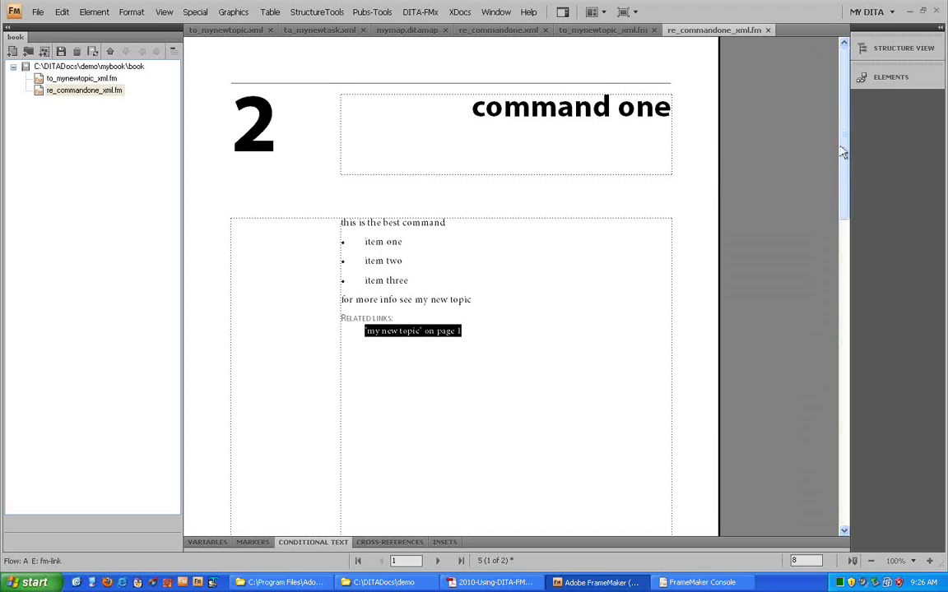
{"action": "left_click_drag", "start_coordinate": [842, 154], "coordinate": [825, 235]}
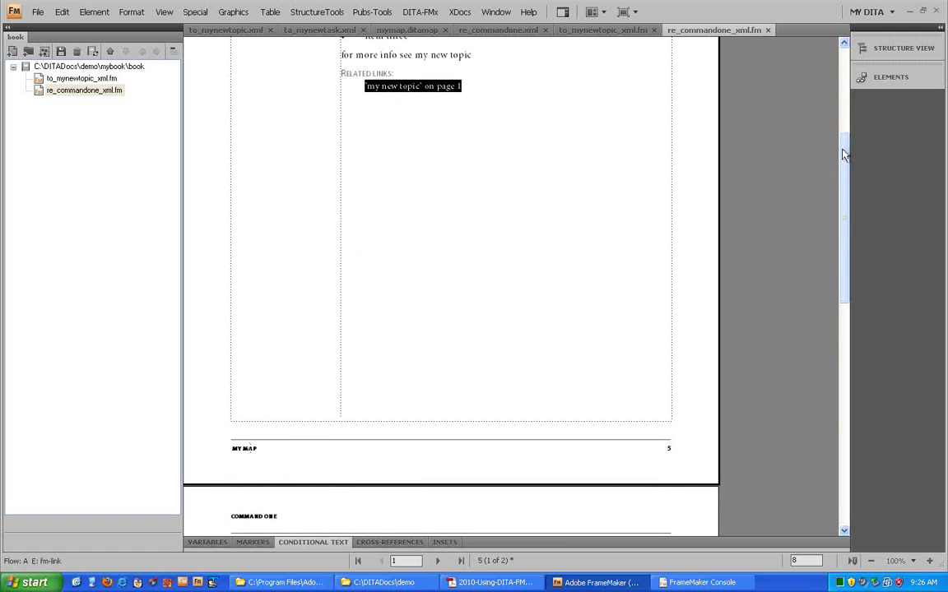
{"action": "left_click_drag", "start_coordinate": [843, 155], "coordinate": [697, 97]}
Step: Close re_commandone_xml.fm, to_mynewtopic_xml.fm and the book without saving changes
{"action": "key", "text": "ctrl+w"}
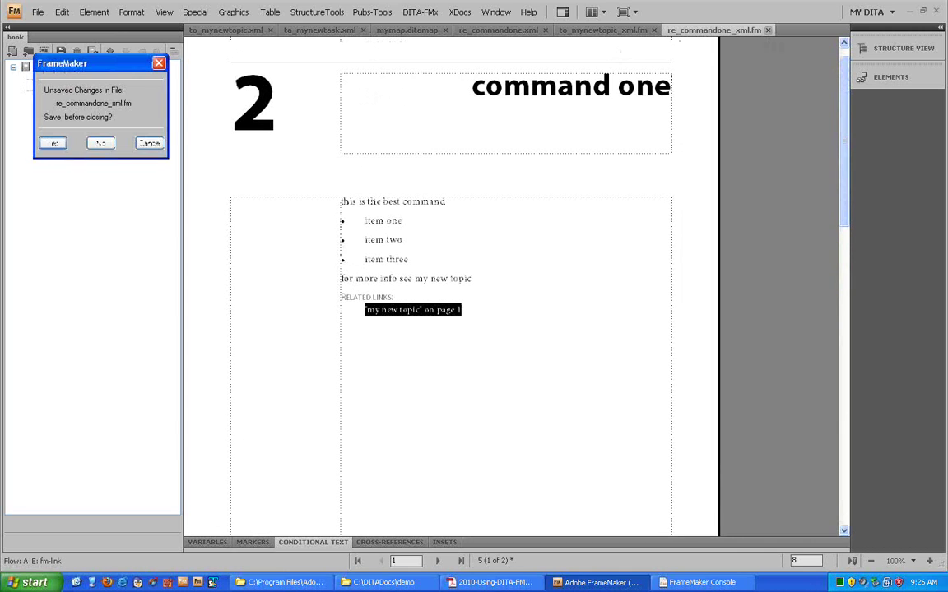
{"action": "left_click", "coordinate": [100, 144]}
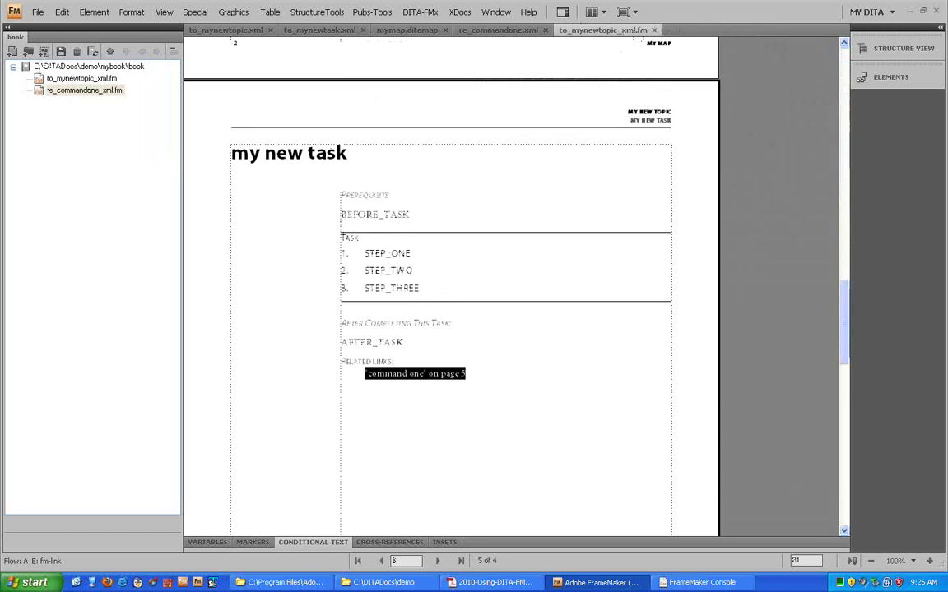
{"action": "left_click", "coordinate": [654, 30]}
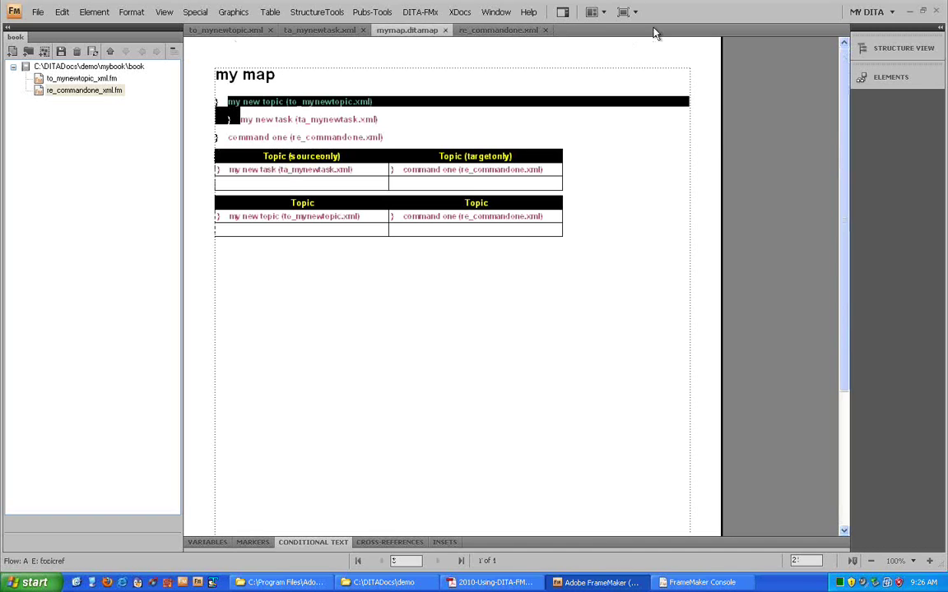
{"action": "right_click", "coordinate": [109, 37]}
{"action": "left_click", "coordinate": [129, 43]}
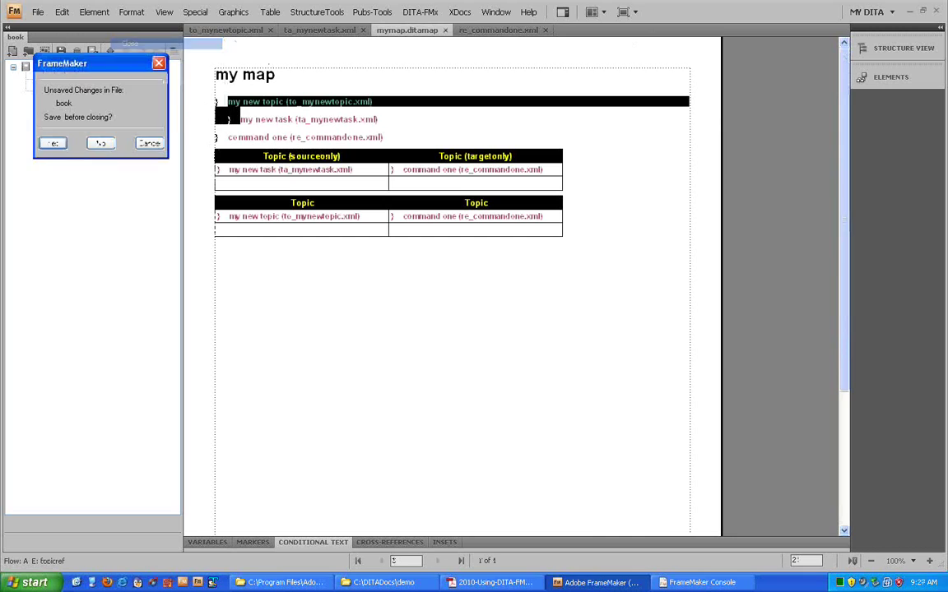
{"action": "left_click", "coordinate": [101, 143]}
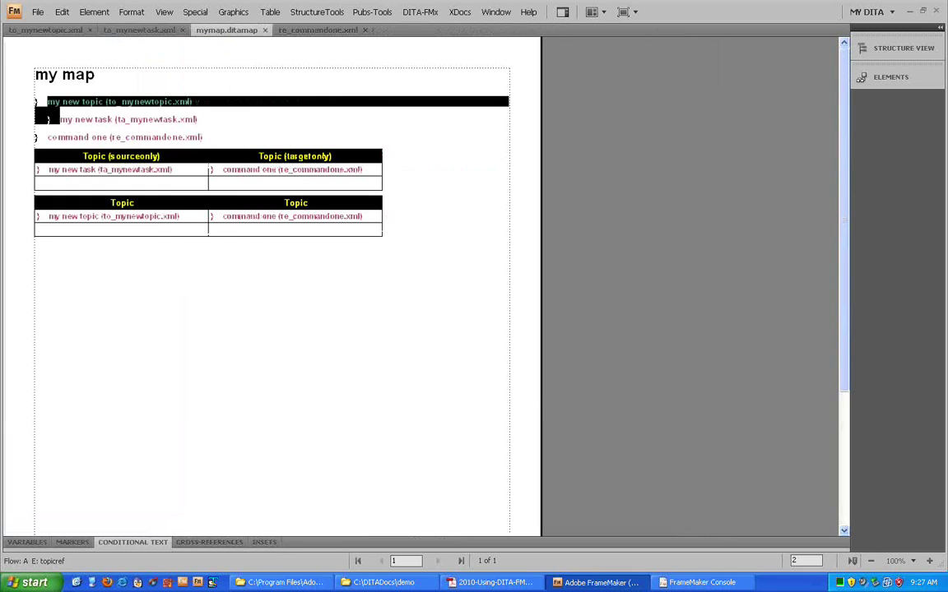
Step: Insert a list item reading "windows-only item" between item one and item two in to_mynewtopic.xml
{"action": "left_click", "coordinate": [283, 66]}
{"action": "left_click", "coordinate": [71, 35]}
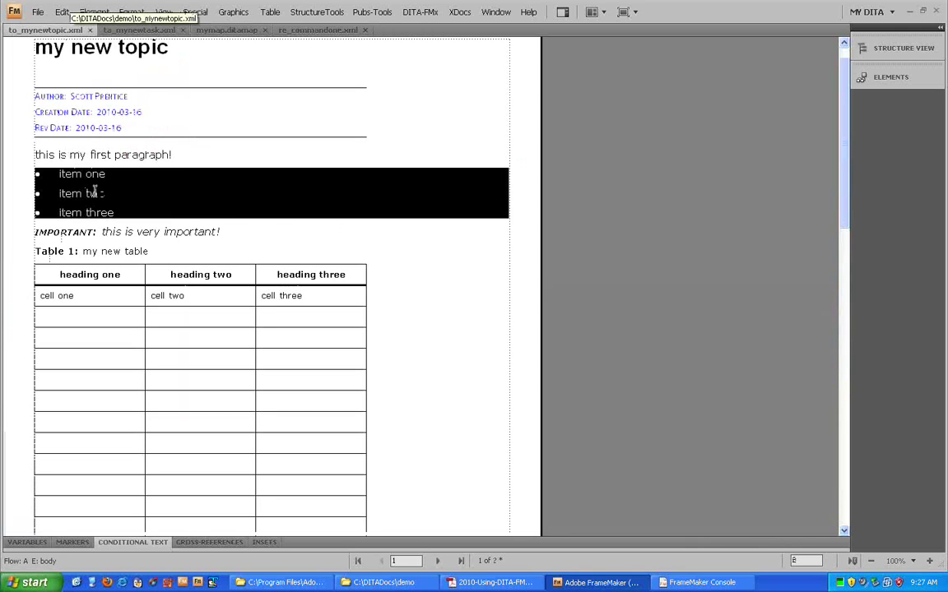
{"action": "left_click", "coordinate": [940, 28]}
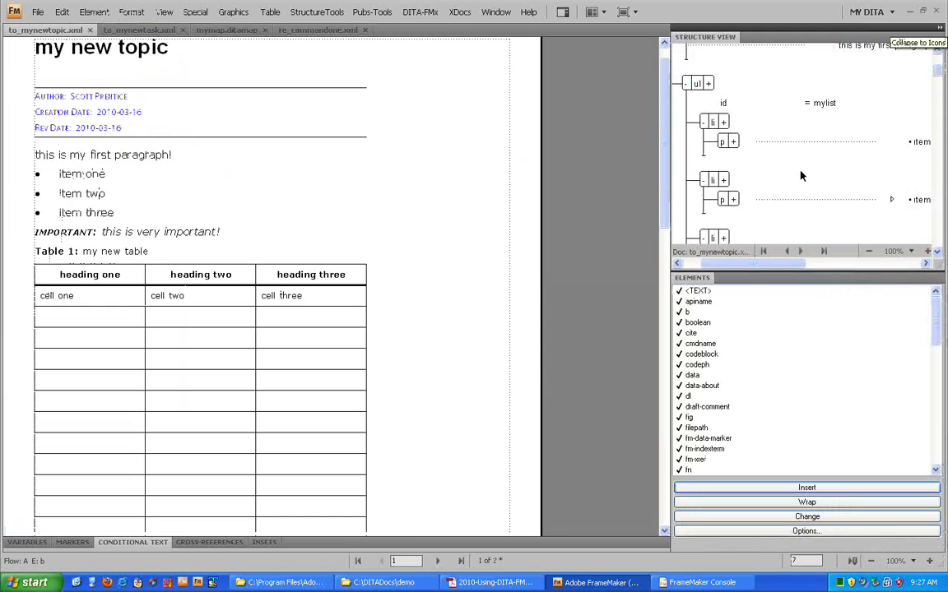
{"action": "left_click", "coordinate": [692, 171]}
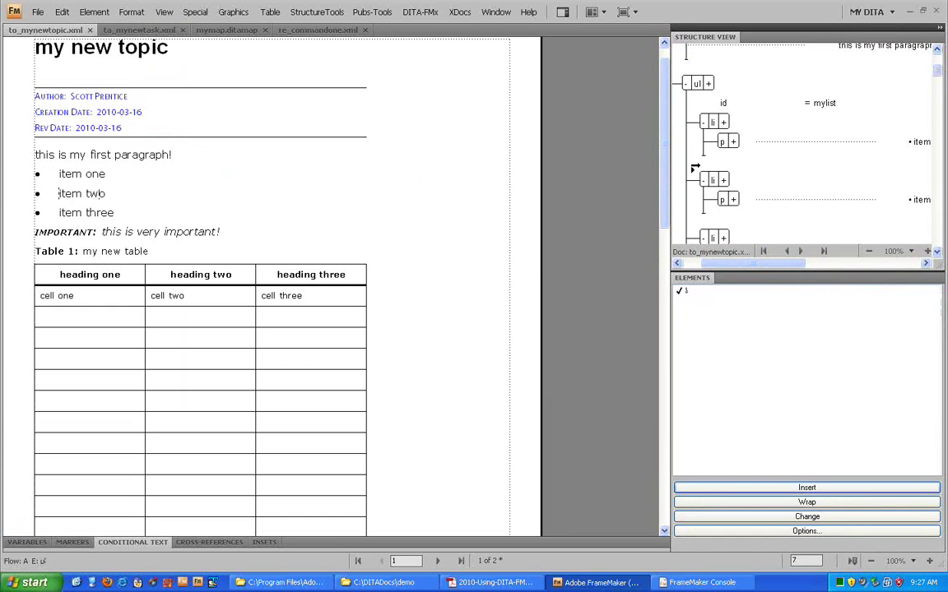
{"action": "double_click", "coordinate": [693, 295]}
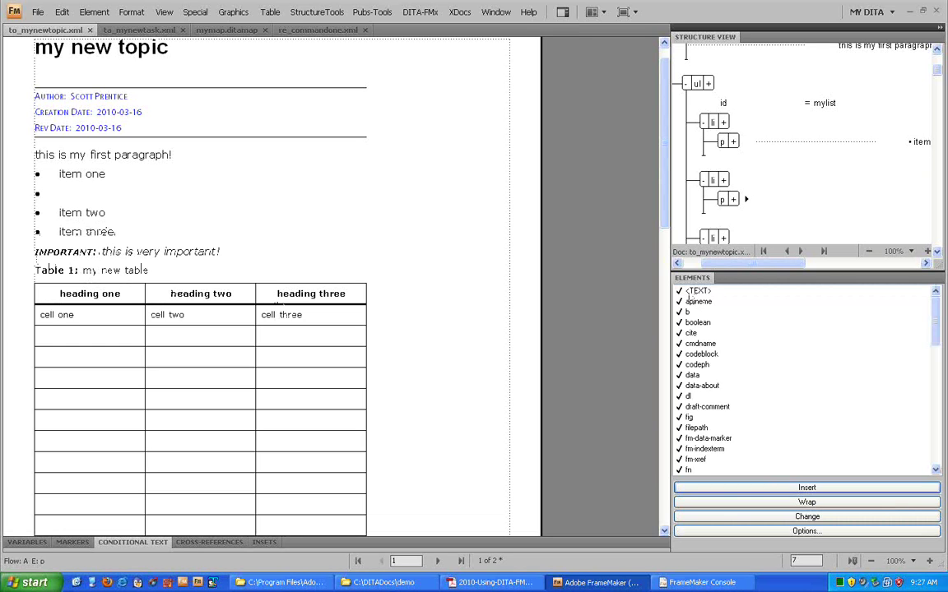
{"action": "type", "text": "windows- only item"}
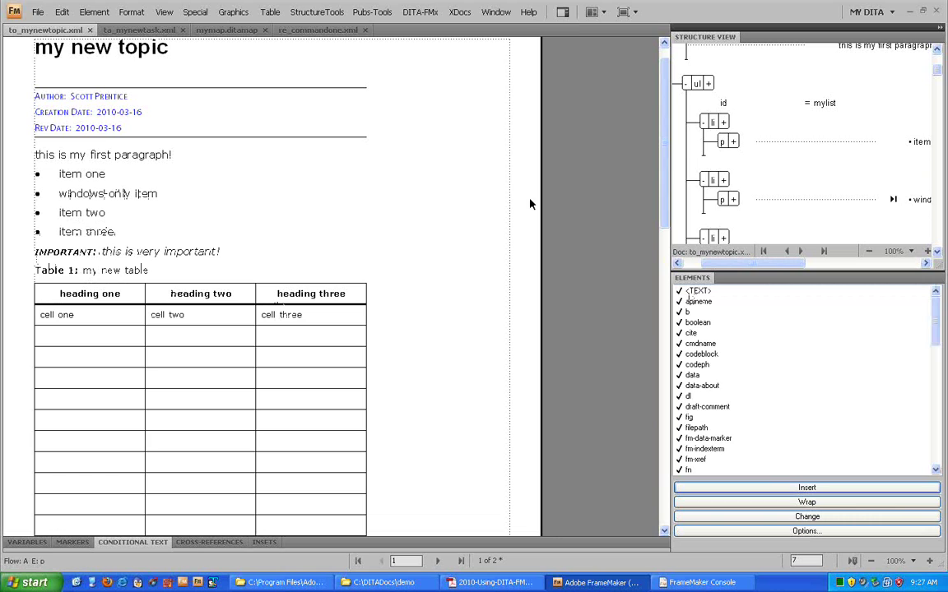
Step: Set the platform attribute of the windows-only list item to windows
{"action": "left_click", "coordinate": [715, 180]}
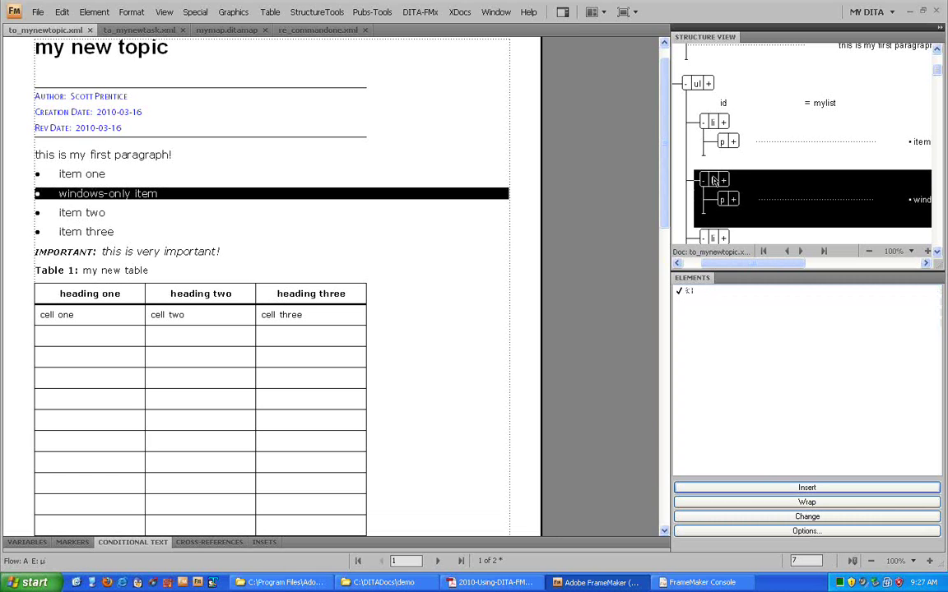
{"action": "right_click", "coordinate": [715, 180]}
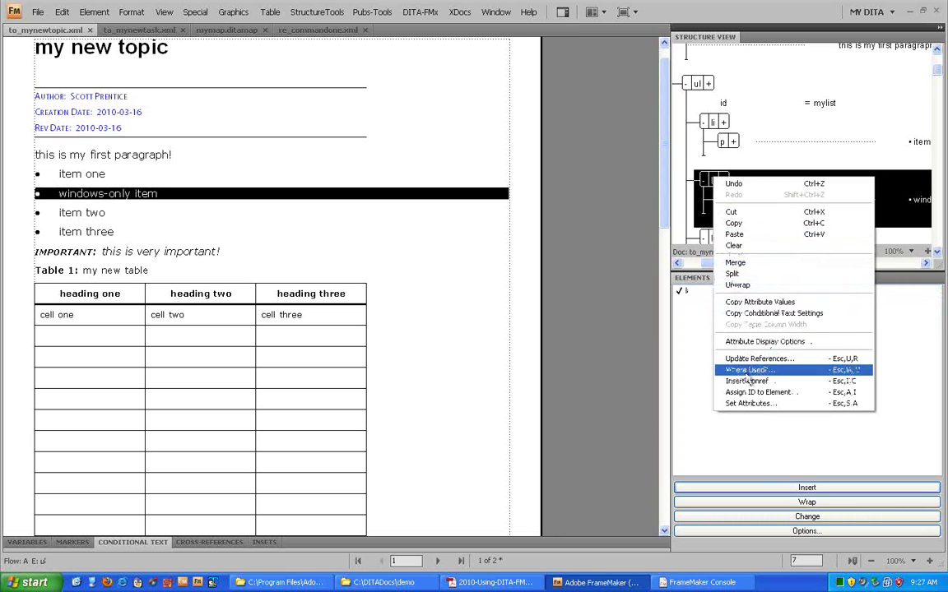
{"action": "left_click", "coordinate": [745, 404]}
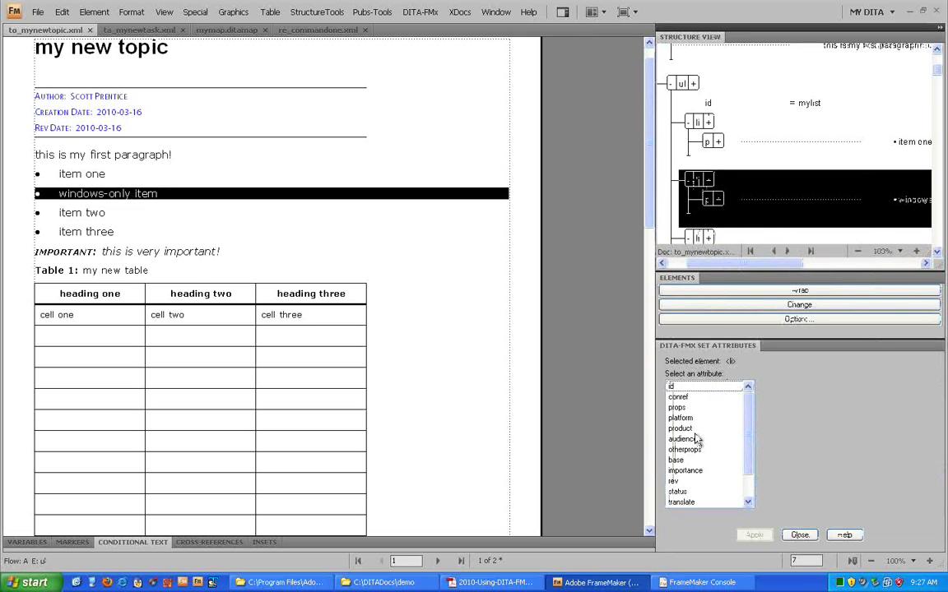
{"action": "left_click", "coordinate": [690, 420]}
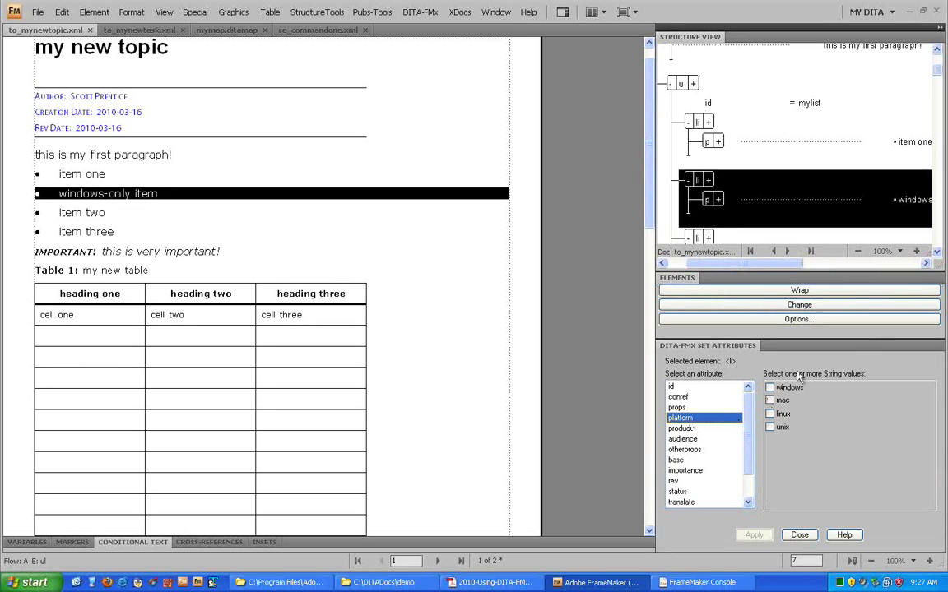
{"action": "left_click", "coordinate": [780, 390]}
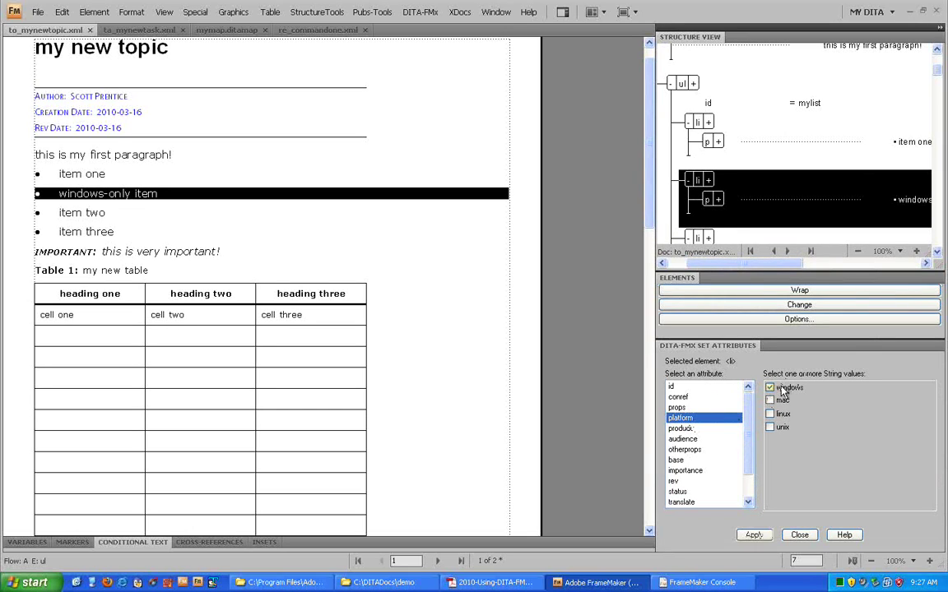
{"action": "left_click", "coordinate": [754, 534]}
{"action": "left_click", "coordinate": [800, 535]}
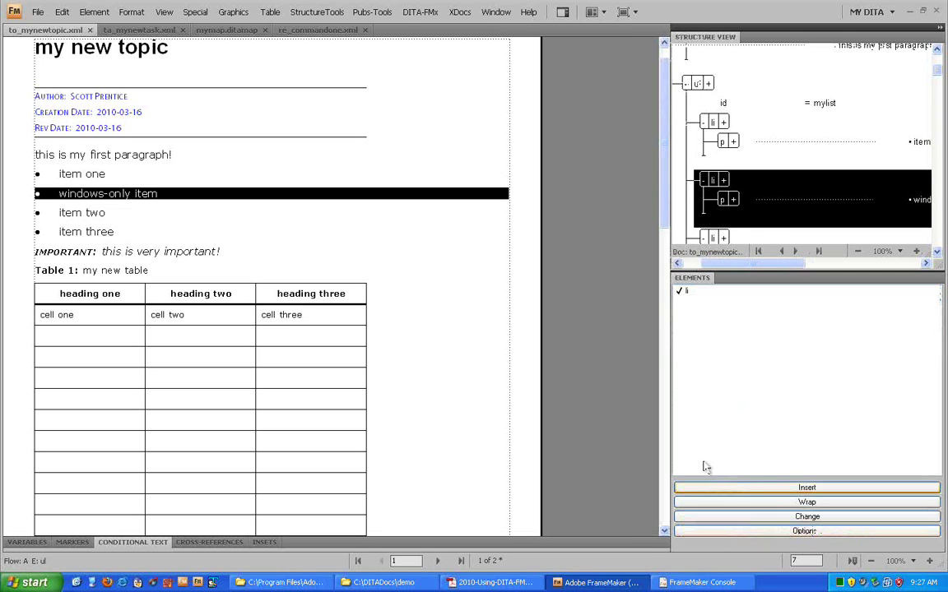
Step: Add a ditaval file named mac-only in the demo folder with the Ditaval Manager
{"action": "left_click", "coordinate": [420, 11]}
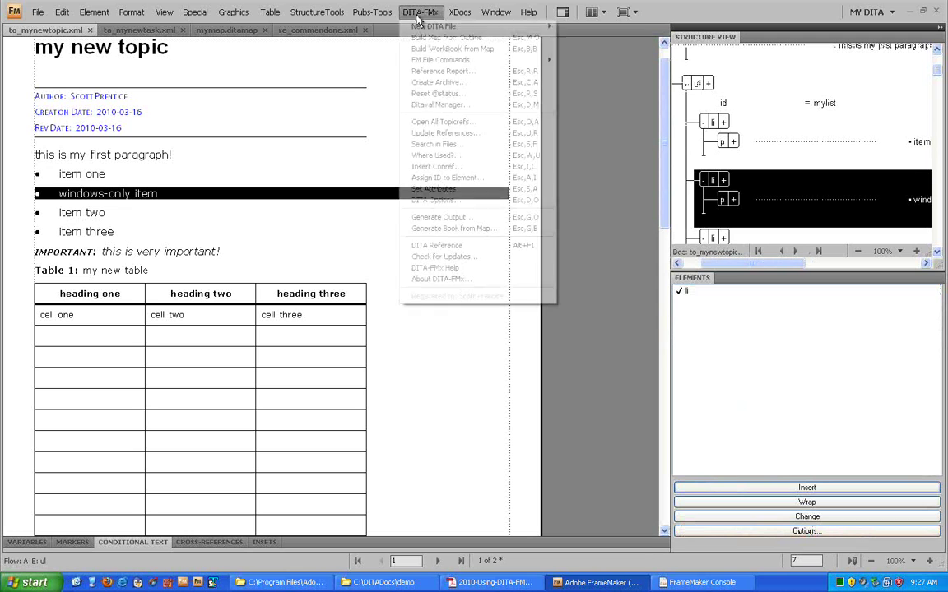
{"action": "left_click", "coordinate": [429, 105]}
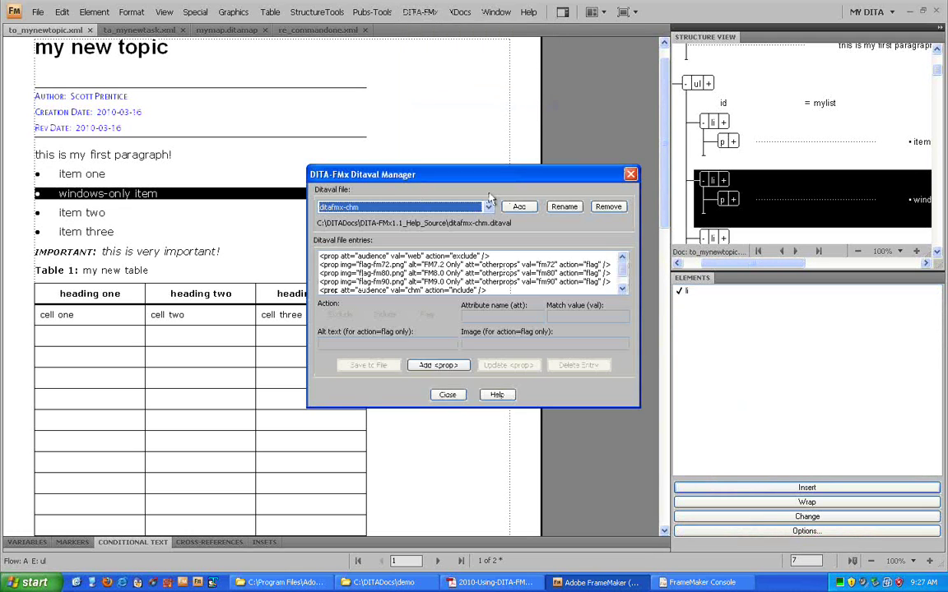
{"action": "left_click", "coordinate": [516, 208]}
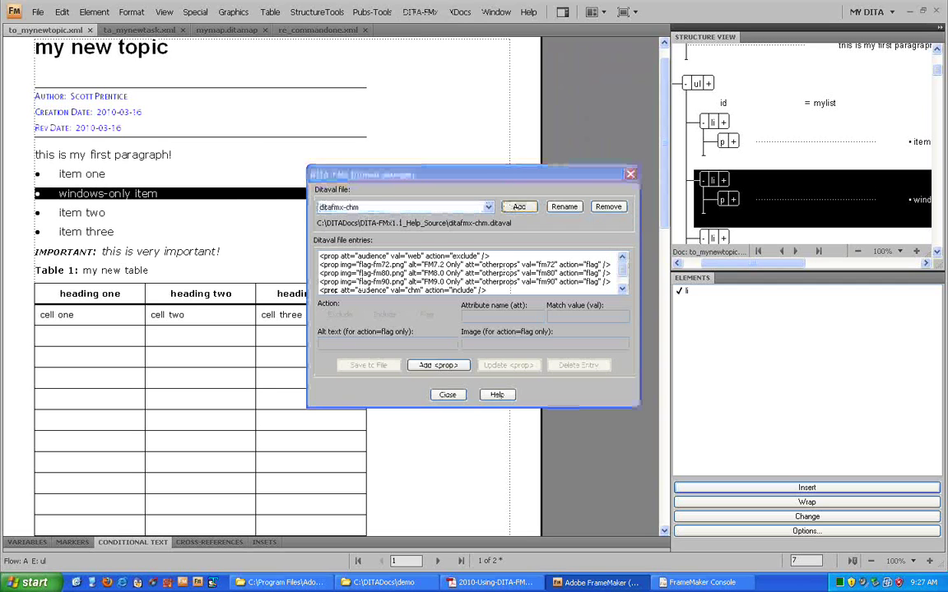
{"action": "left_click", "coordinate": [425, 110]}
{"action": "double_click", "coordinate": [247, 127]}
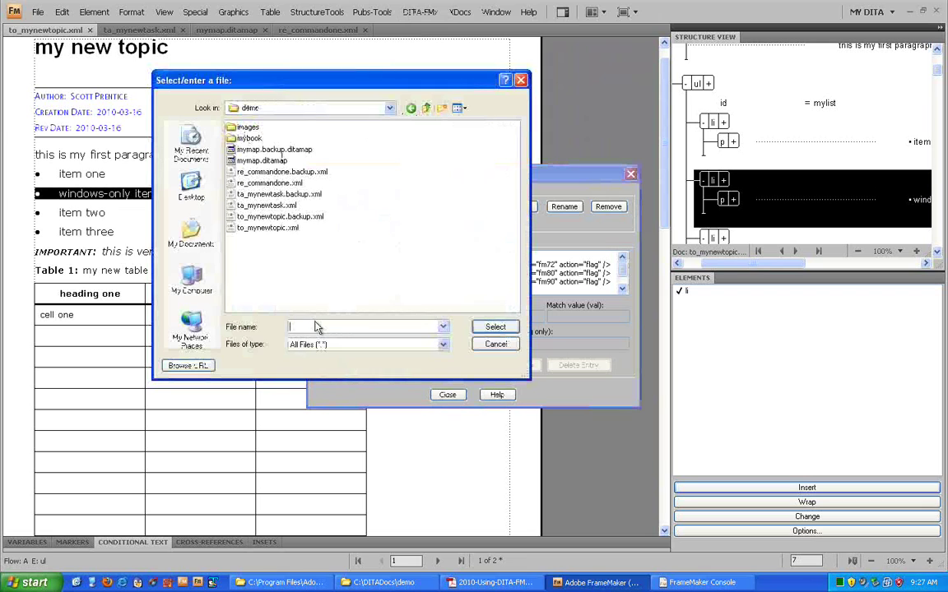
{"action": "type", "text": "ms"}
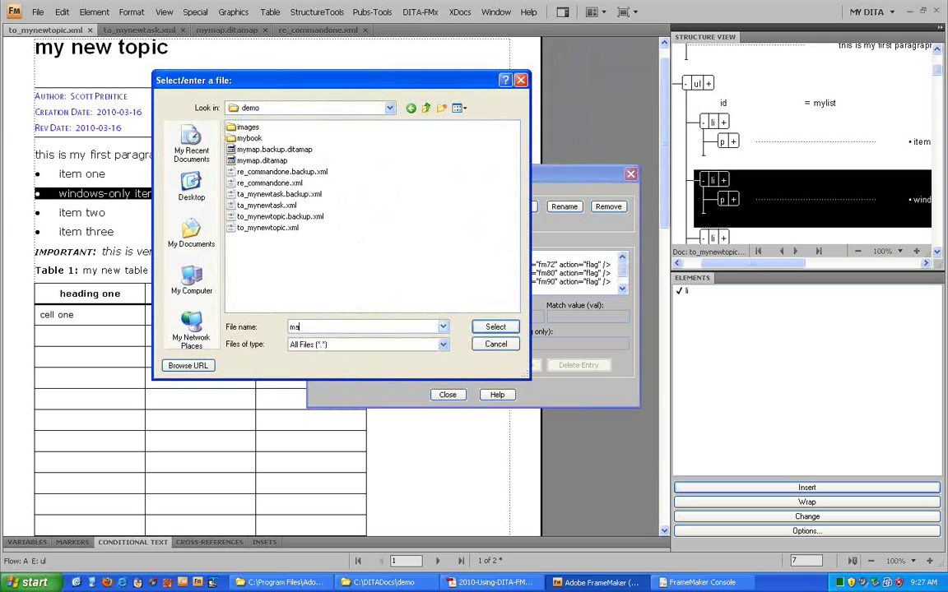
{"action": "type", "text": "c-only"}
{"action": "left_click", "coordinate": [494, 328]}
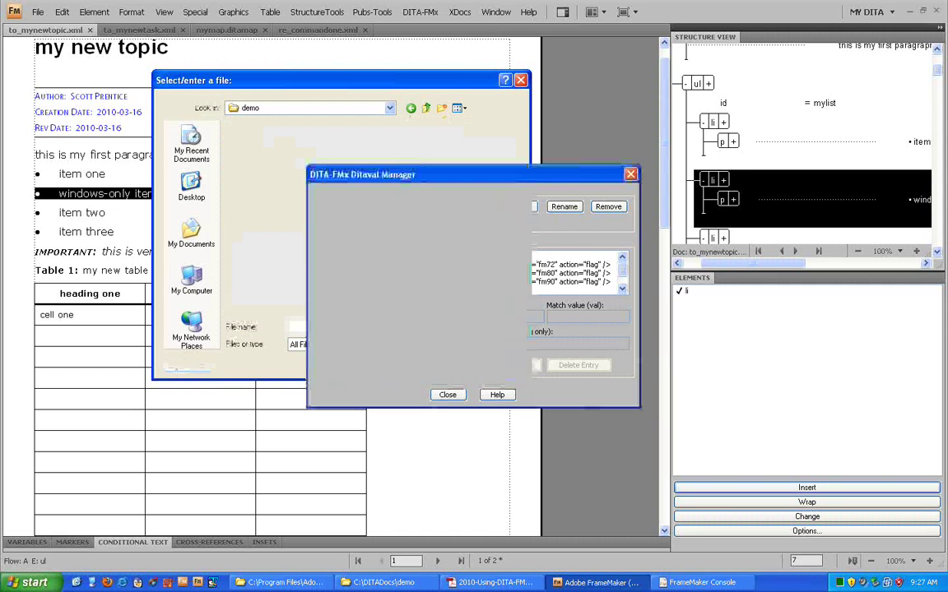
Step: Define a prop entry in the mac-only ditaval that excludes attribute platform with value windows, save it to file and close the manager
{"action": "left_click", "coordinate": [372, 258]}
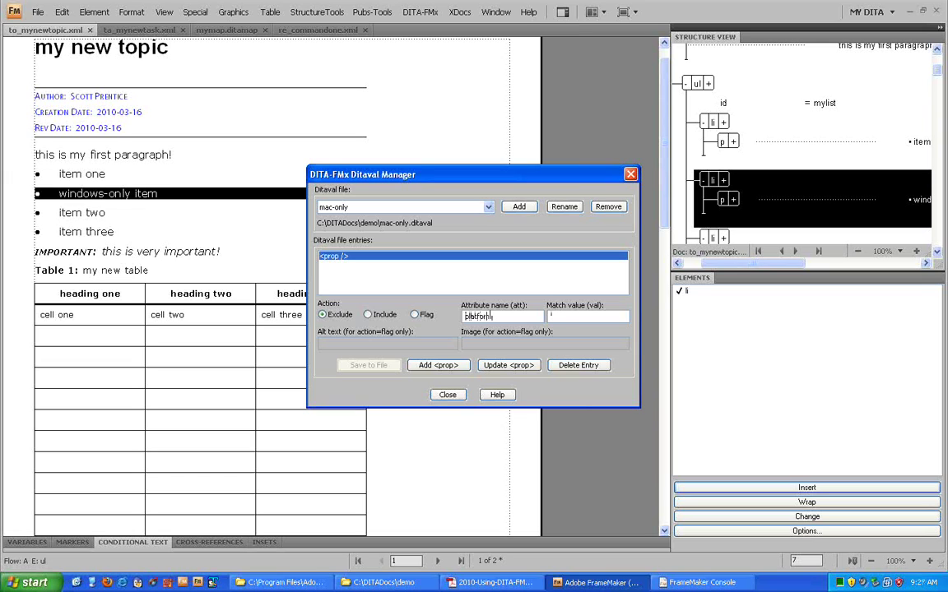
{"action": "type", "text": "dows"}
{"action": "left_click", "coordinate": [487, 365]}
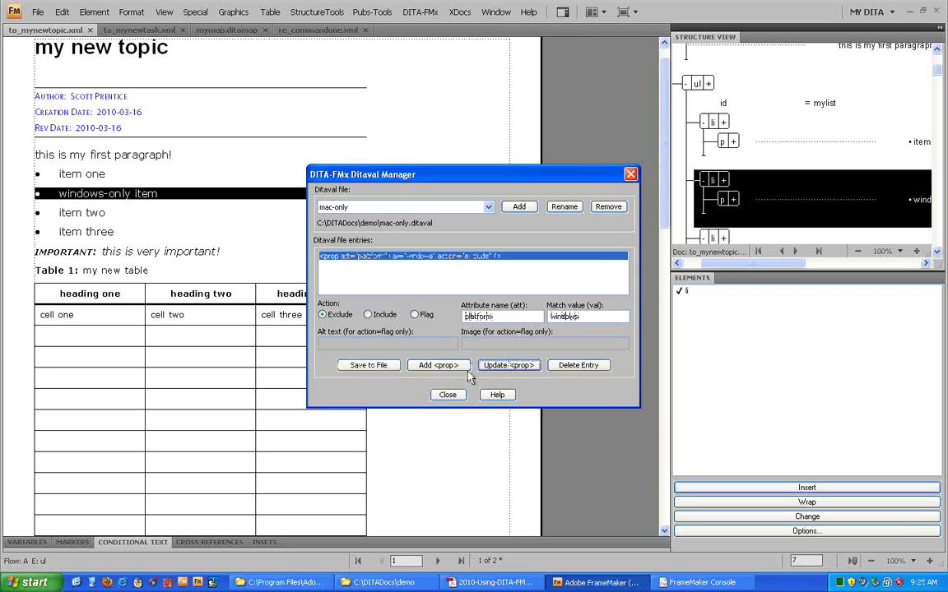
{"action": "left_click", "coordinate": [386, 366]}
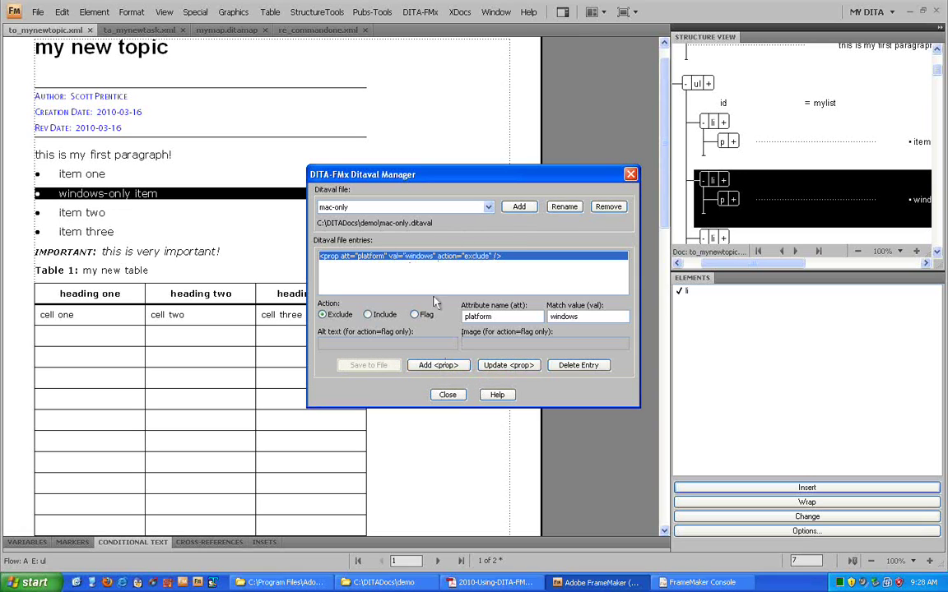
{"action": "left_click", "coordinate": [508, 365]}
{"action": "left_click", "coordinate": [456, 399]}
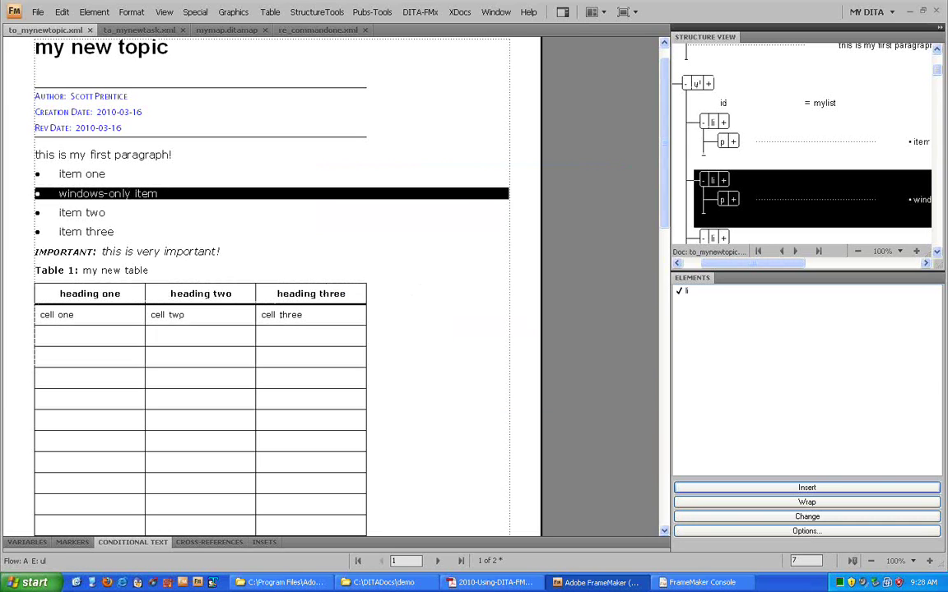
Step: Generate a book from mymap.ditamap as book in the mybook folder, overwriting all existing files
{"action": "left_click", "coordinate": [431, 337]}
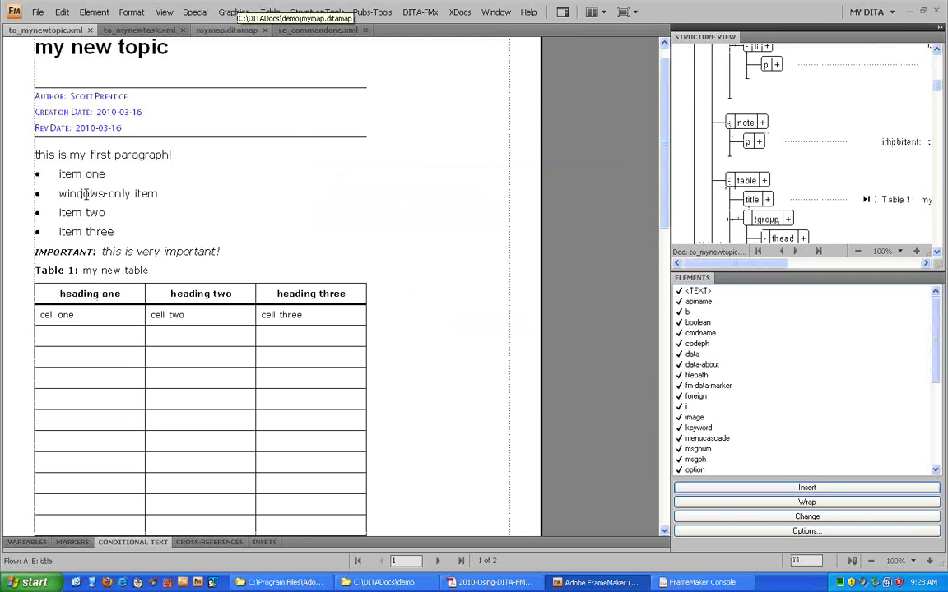
{"action": "triple_click", "coordinate": [87, 194]}
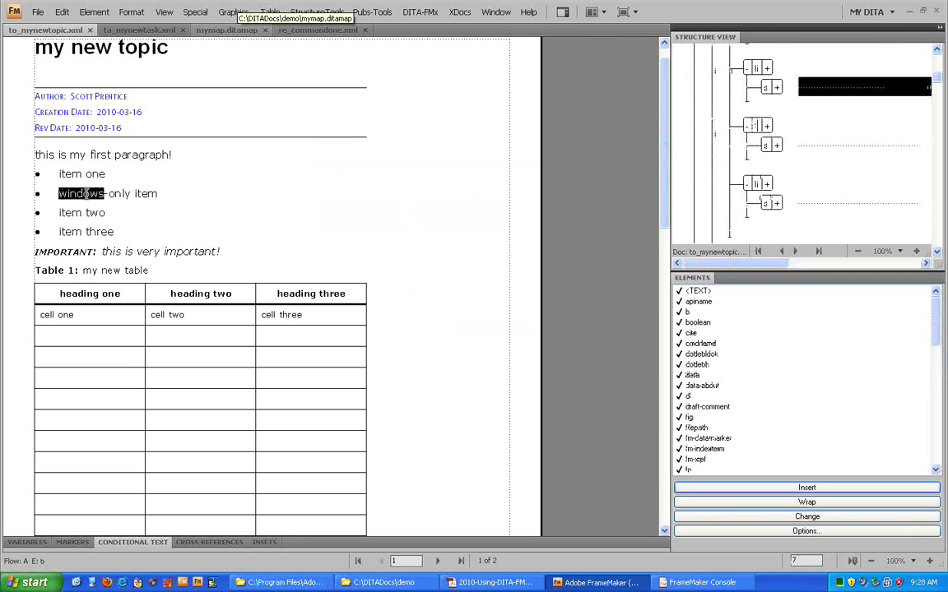
{"action": "left_click", "coordinate": [226, 30]}
{"action": "left_click", "coordinate": [421, 11]}
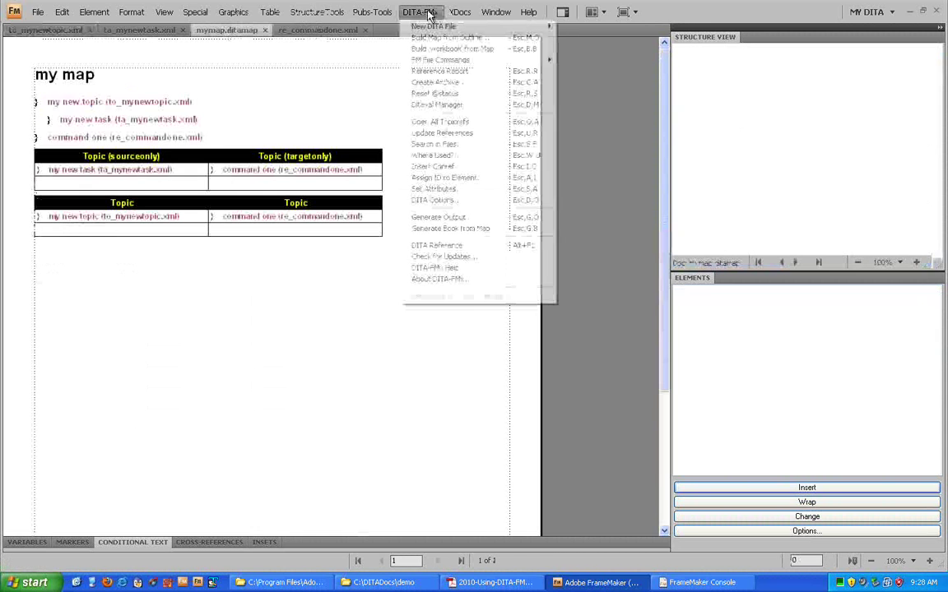
{"action": "left_click", "coordinate": [442, 229]}
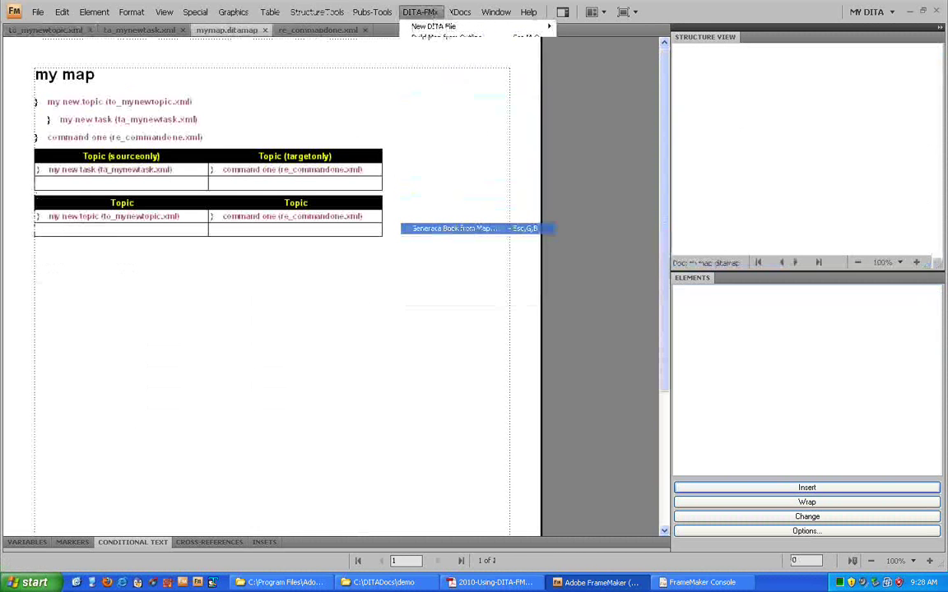
{"action": "double_click", "coordinate": [247, 137]}
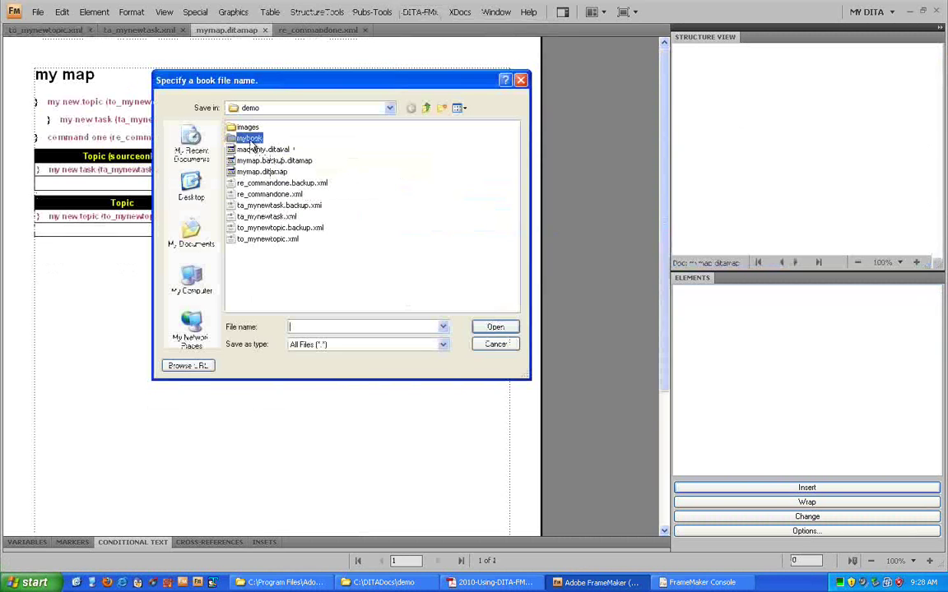
{"action": "left_click", "coordinate": [244, 128]}
{"action": "key", "text": "Return"}
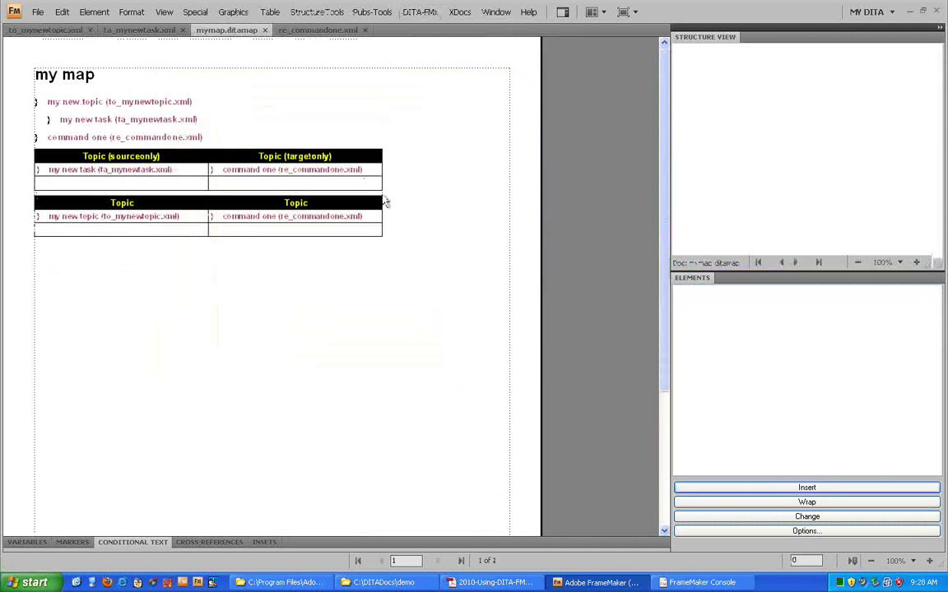
{"action": "left_click", "coordinate": [463, 319]}
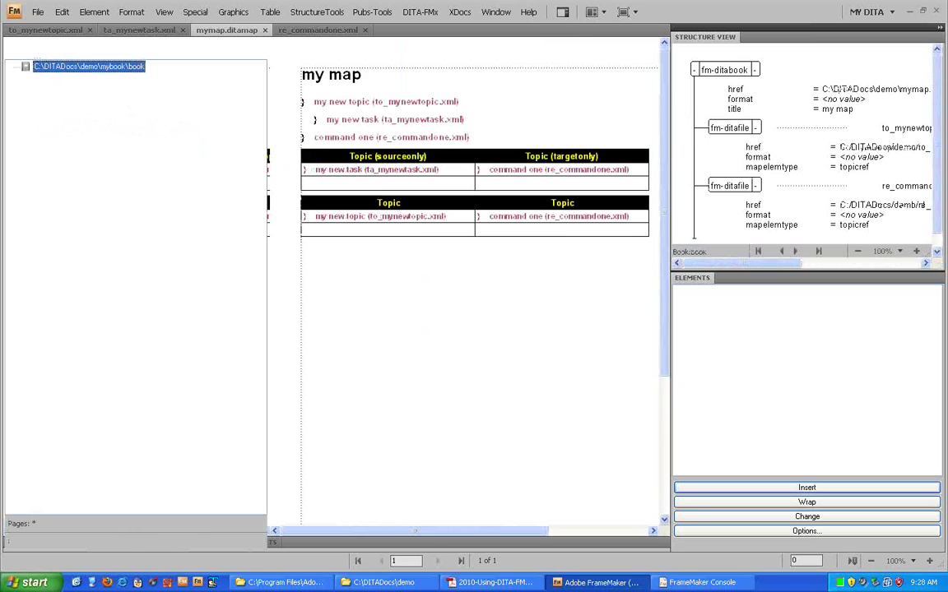
Step: Open to_mynewtopic_xml.fm from the generated book and inspect the attributes of the windows-only list item in the structure view
{"action": "double_click", "coordinate": [51, 79]}
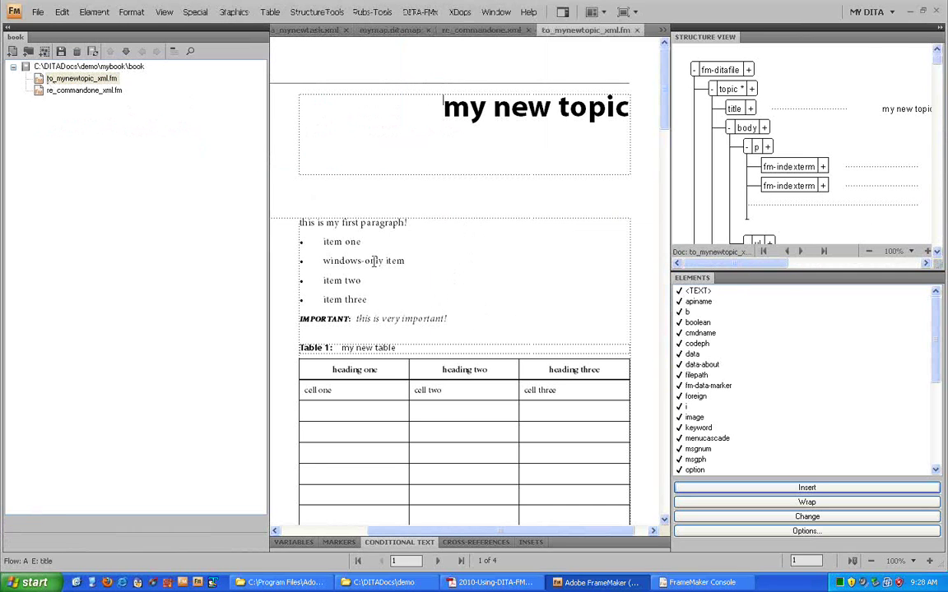
{"action": "double_click", "coordinate": [373, 261]}
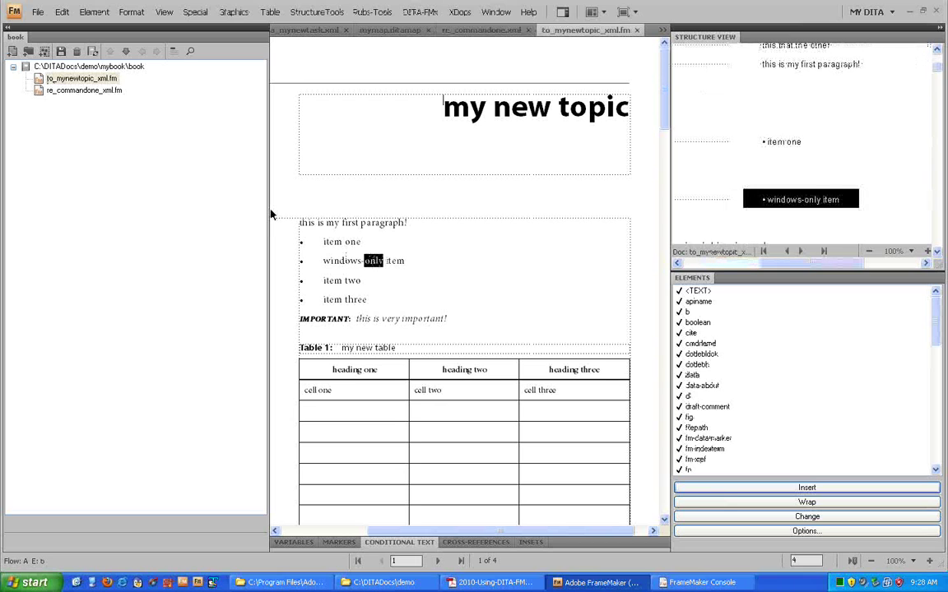
{"action": "left_click_drag", "start_coordinate": [266, 205], "coordinate": [164, 195]}
{"action": "left_click_drag", "start_coordinate": [774, 263], "coordinate": [707, 270]}
{"action": "left_click", "coordinate": [771, 192]}
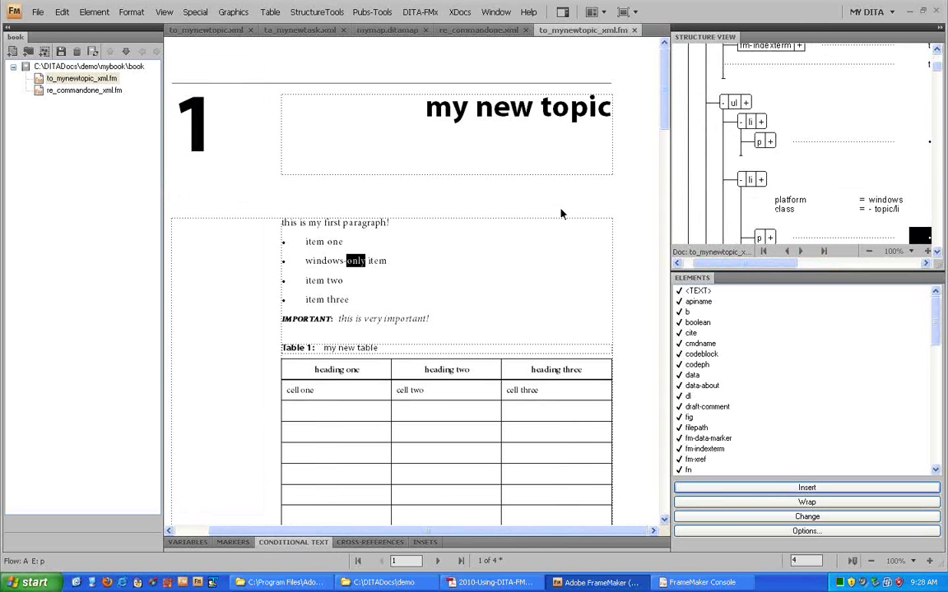
Step: Review the prop entry of the mac-only ditaval in the Ditaval Manager, then close the manager
{"action": "left_click", "coordinate": [428, 13]}
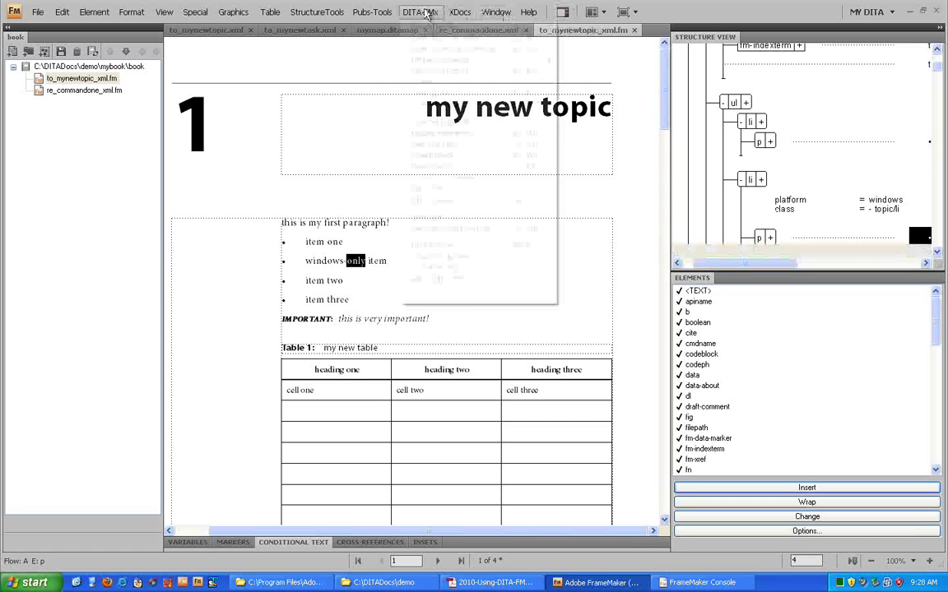
{"action": "left_click", "coordinate": [436, 105]}
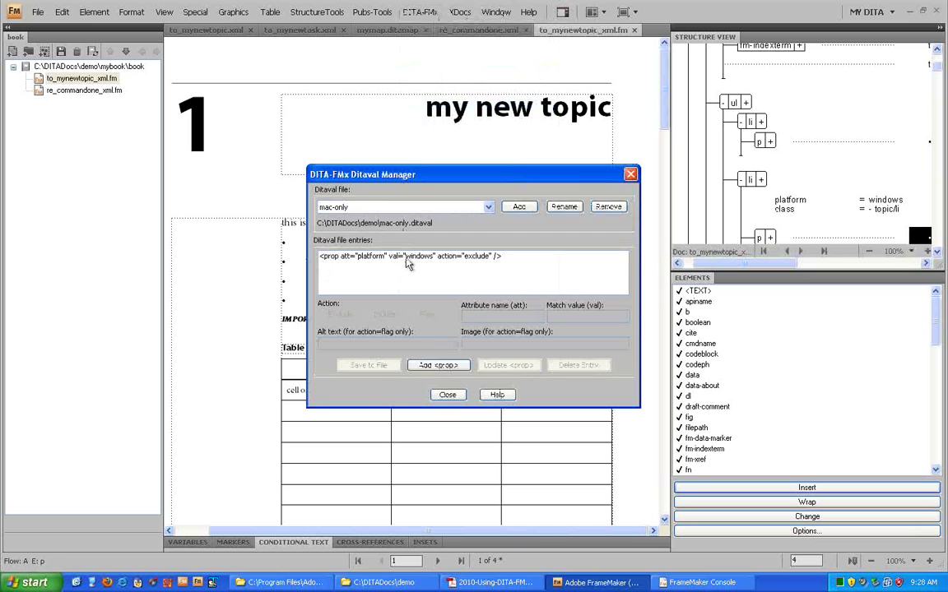
{"action": "left_click", "coordinate": [406, 262]}
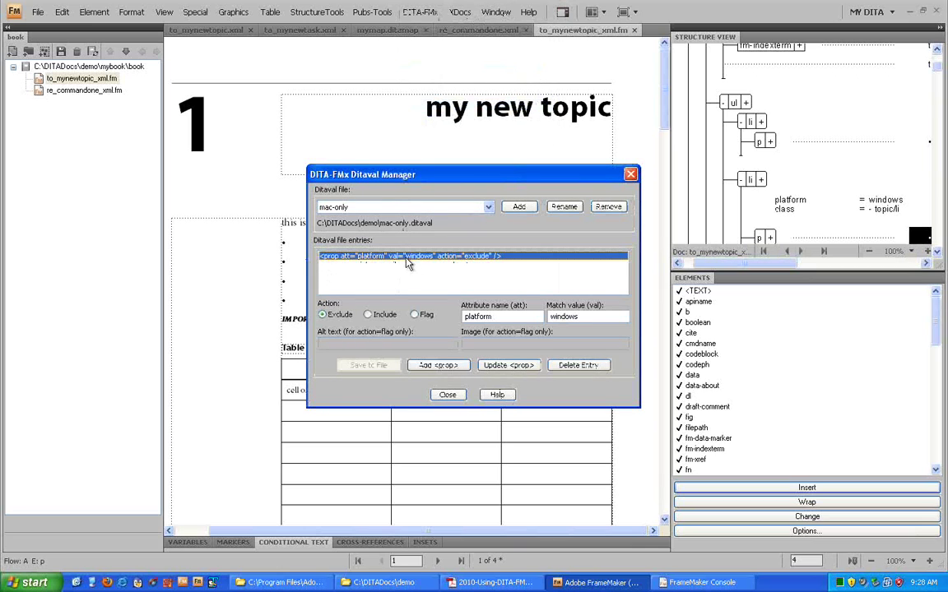
{"action": "left_click", "coordinate": [448, 394]}
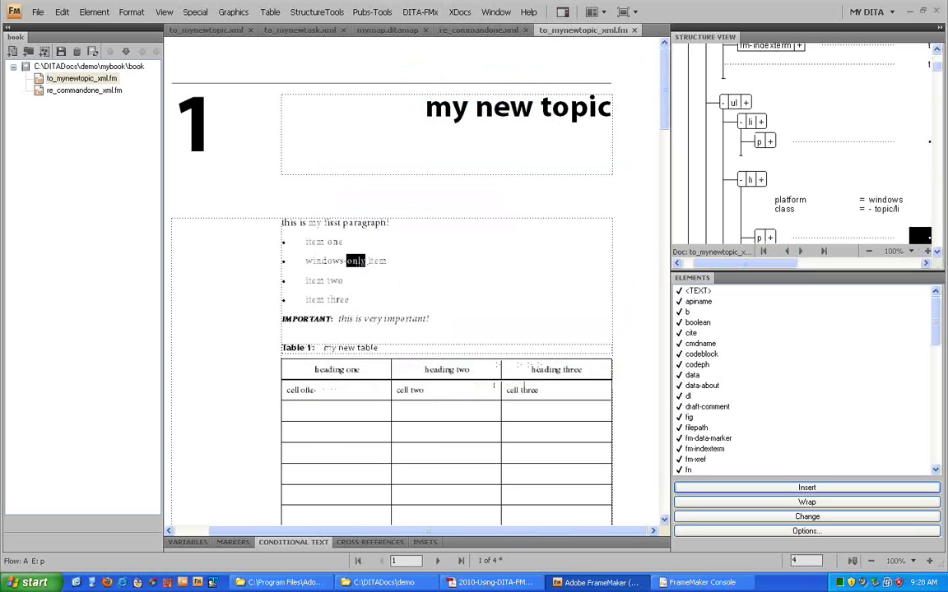
Step: Close to_mynewtopic_xml.fm and the generated book without saving either file
{"action": "left_click", "coordinate": [634, 29]}
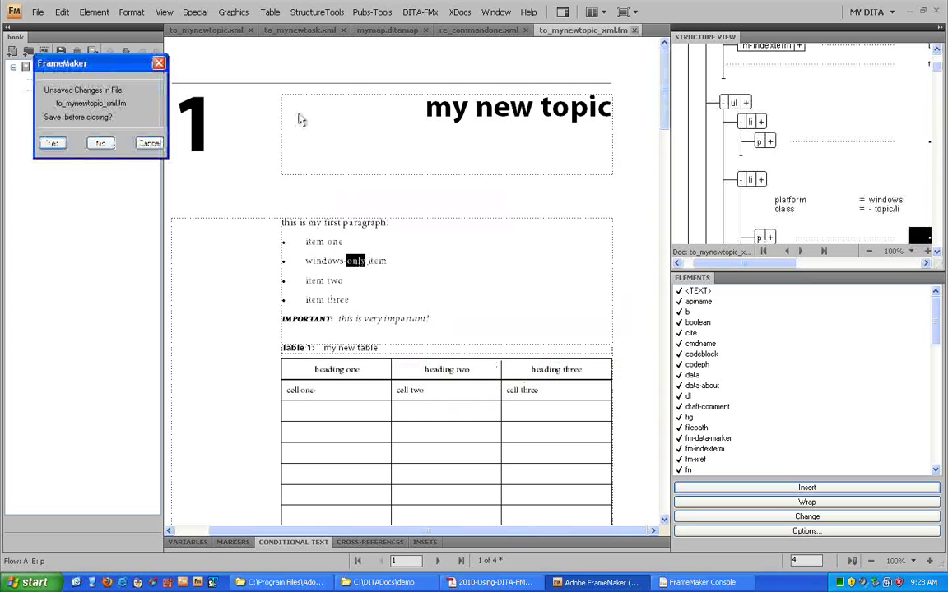
{"action": "left_click", "coordinate": [100, 144]}
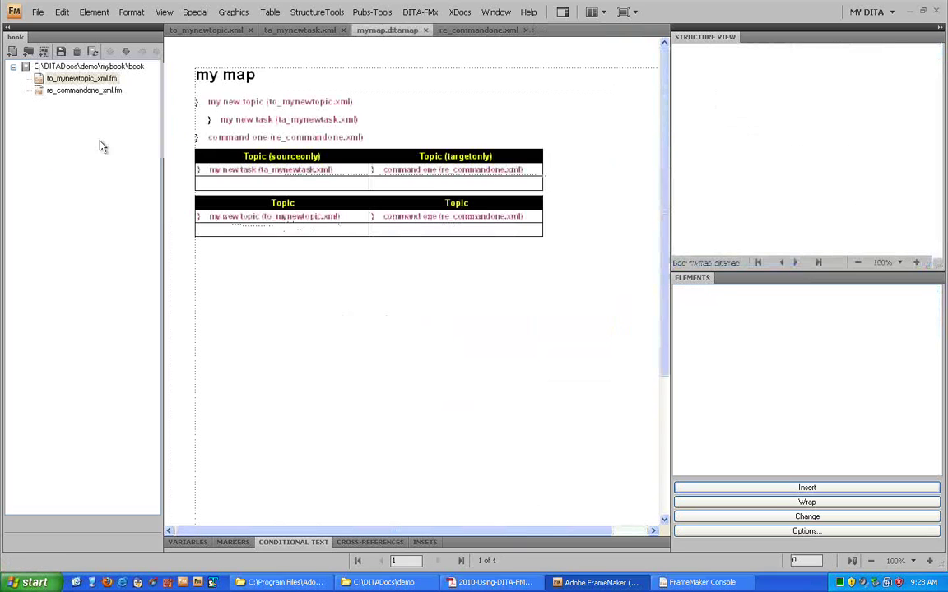
{"action": "right_click", "coordinate": [123, 41]}
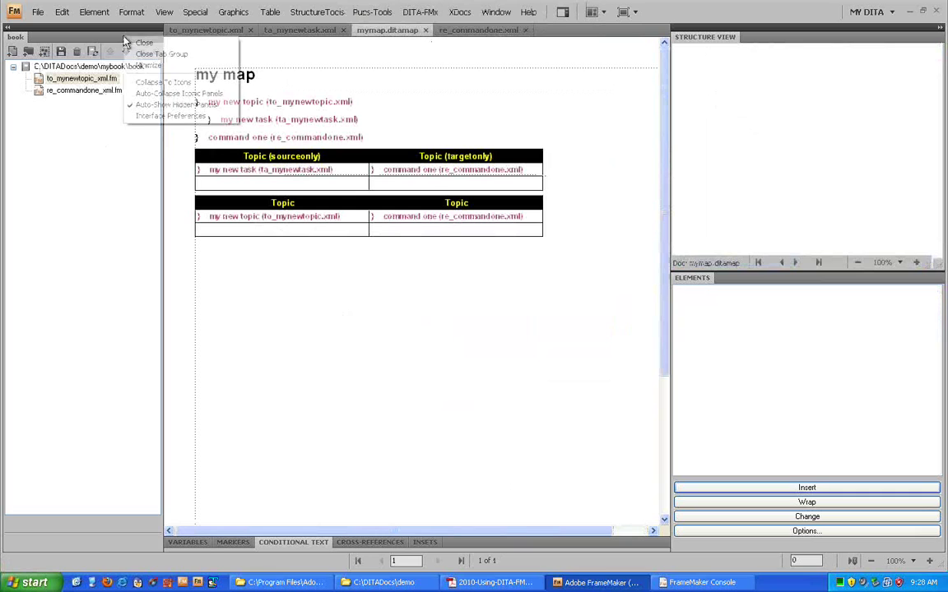
{"action": "left_click", "coordinate": [144, 42]}
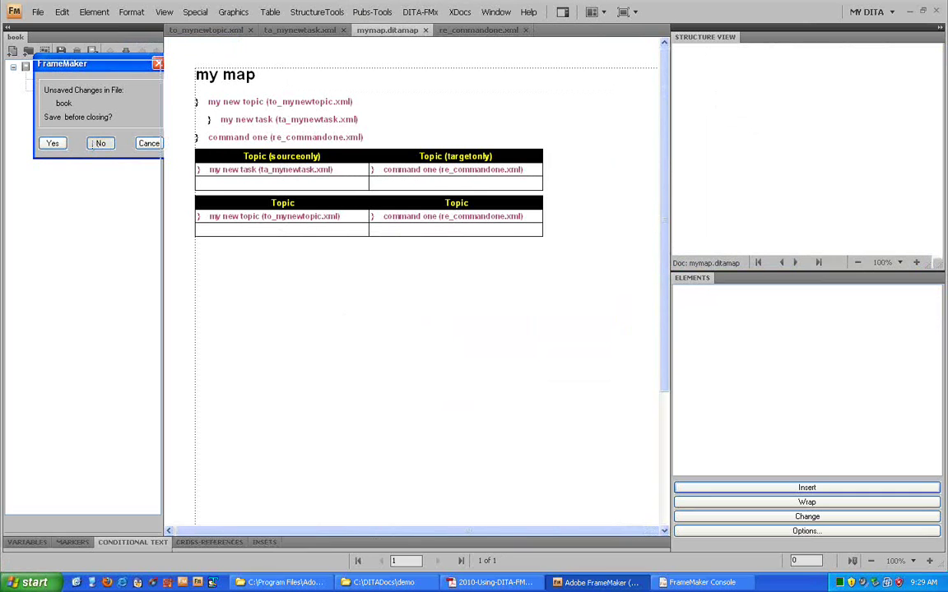
{"action": "left_click", "coordinate": [96, 144]}
Step: Set the book build settings in the DITA options to apply the mac-only ditaval as conditions, and save both dialogs
{"action": "left_click", "coordinate": [419, 11]}
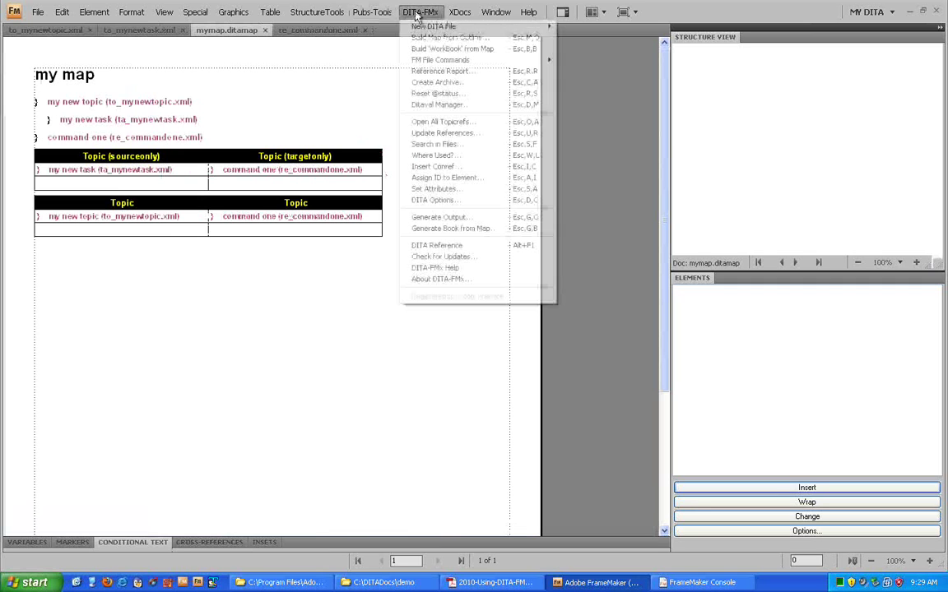
{"action": "left_click", "coordinate": [444, 199]}
{"action": "left_click", "coordinate": [658, 276]}
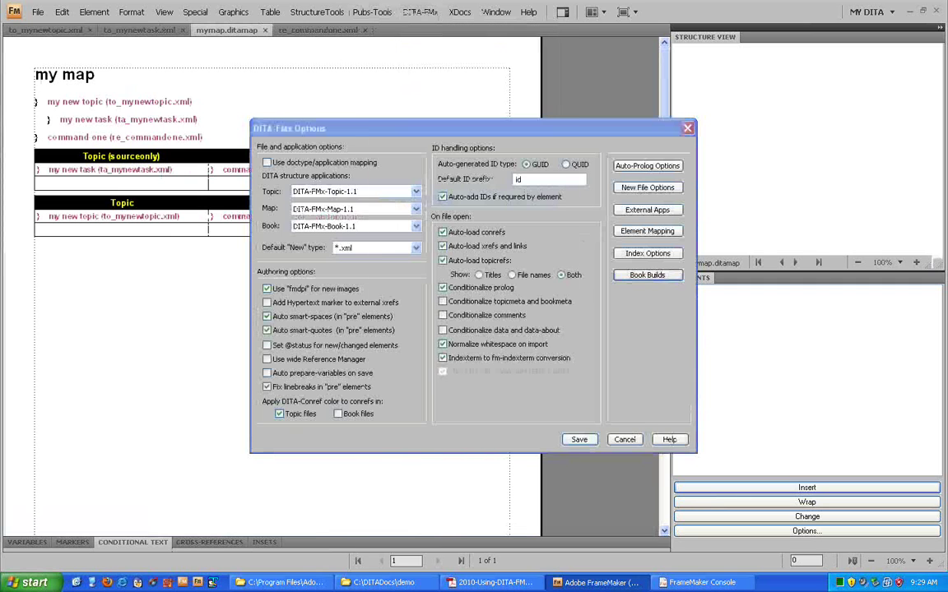
{"action": "left_click", "coordinate": [414, 245]}
{"action": "left_click", "coordinate": [436, 260]}
{"action": "left_click", "coordinate": [428, 297]}
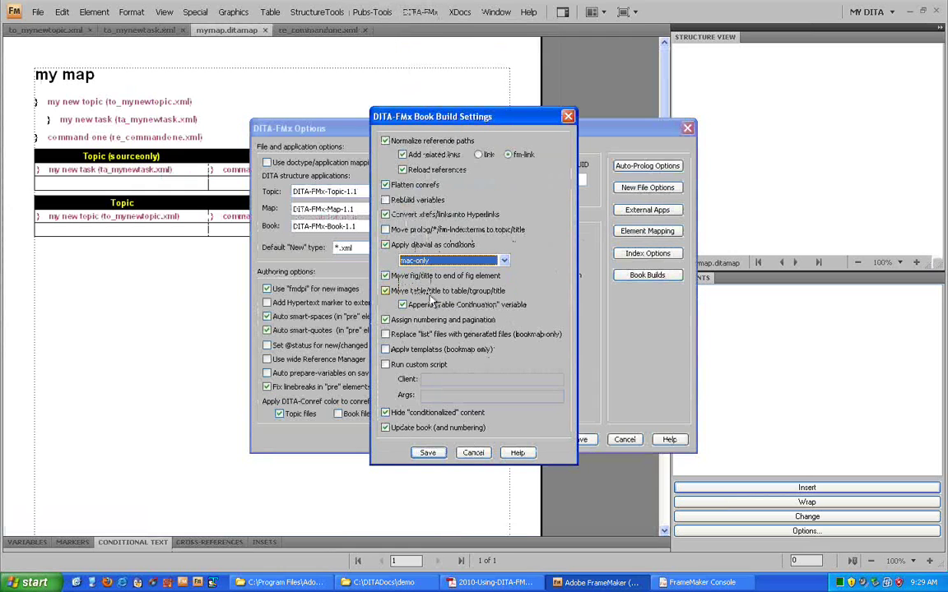
{"action": "left_click", "coordinate": [425, 452]}
{"action": "left_click", "coordinate": [579, 439]}
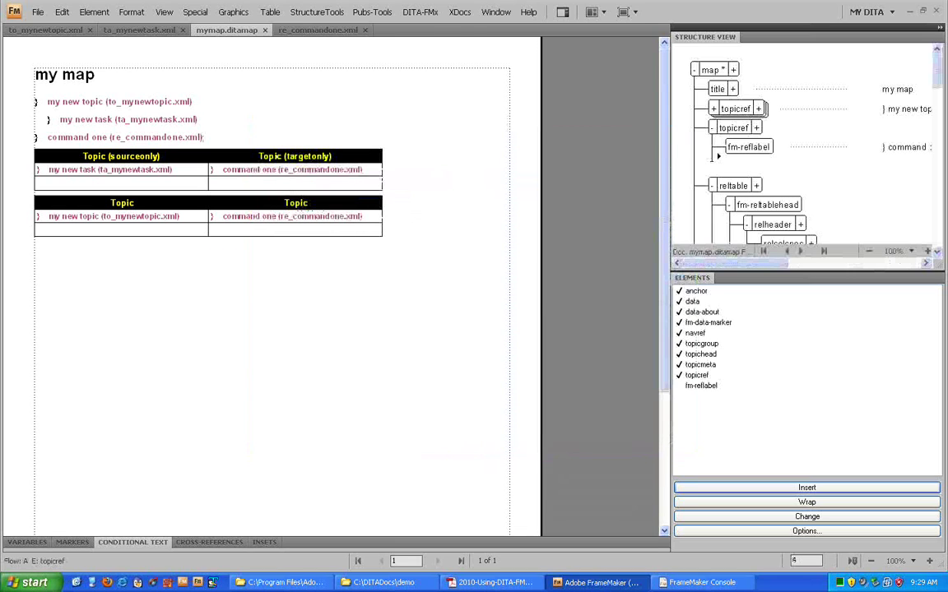
Step: Regenerate the book from mymap.ditamap over the existing book file in the mybook folder, overwriting all files
{"action": "left_click", "coordinate": [419, 11]}
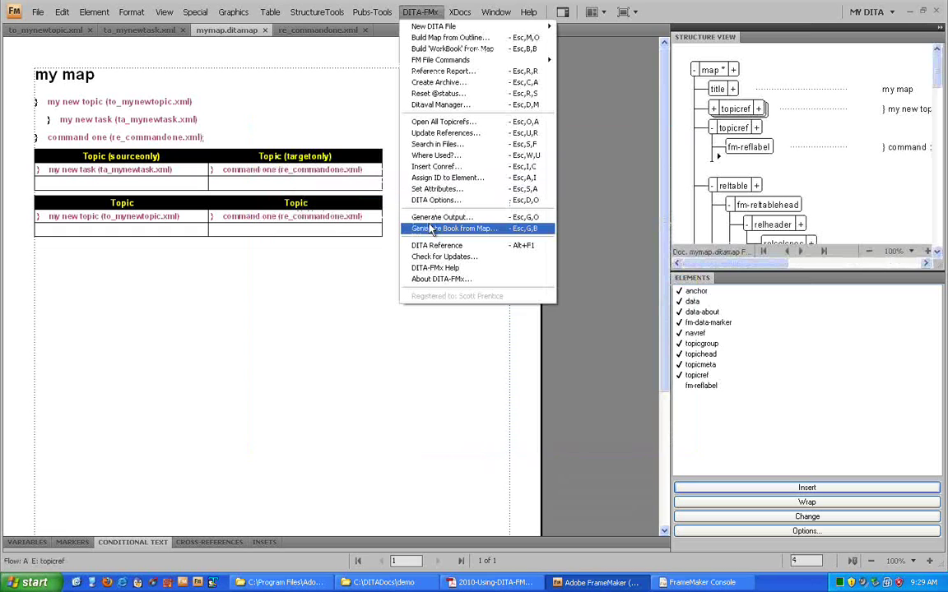
{"action": "left_click", "coordinate": [431, 229]}
{"action": "double_click", "coordinate": [248, 138]}
{"action": "left_click", "coordinate": [245, 128]}
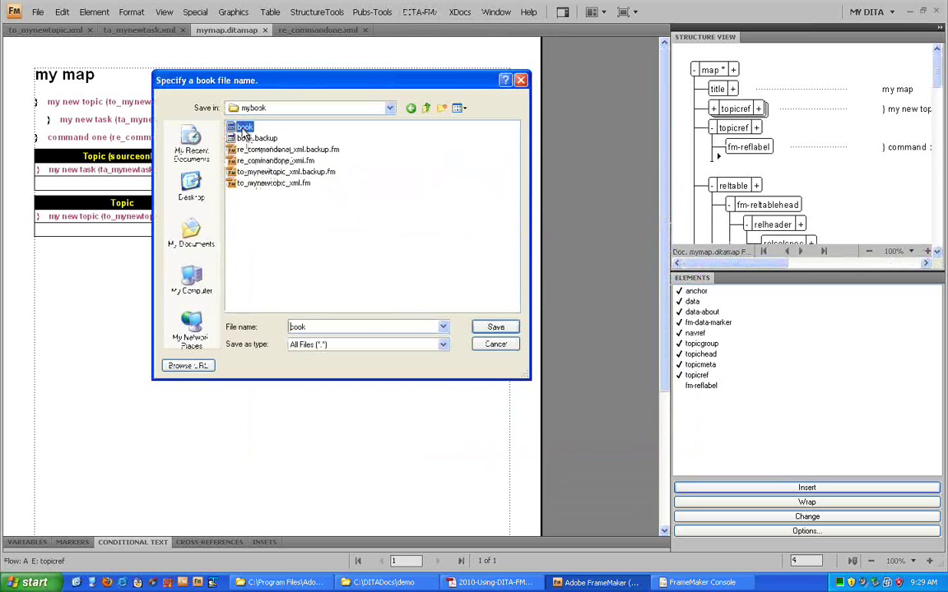
{"action": "double_click", "coordinate": [244, 127]}
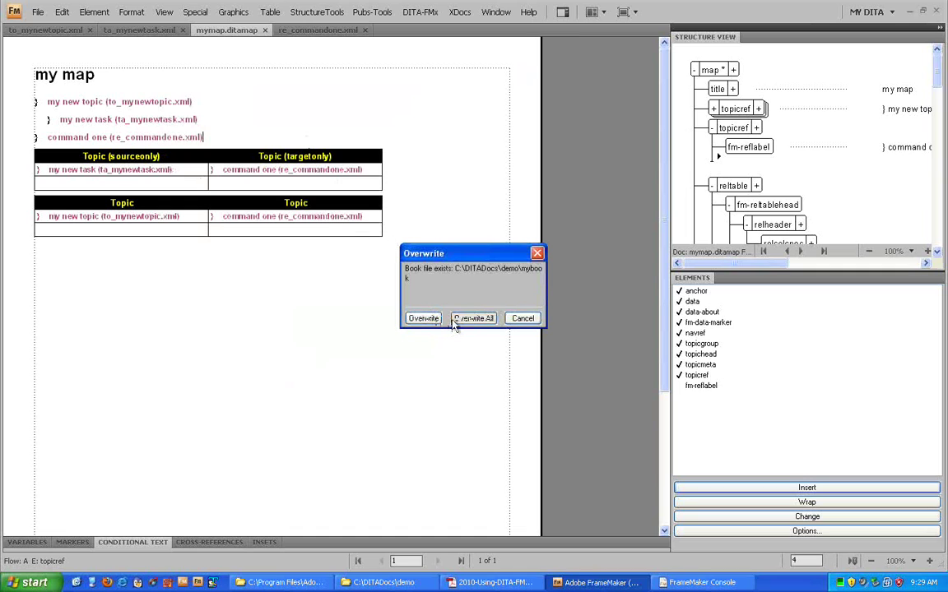
{"action": "left_click", "coordinate": [454, 325]}
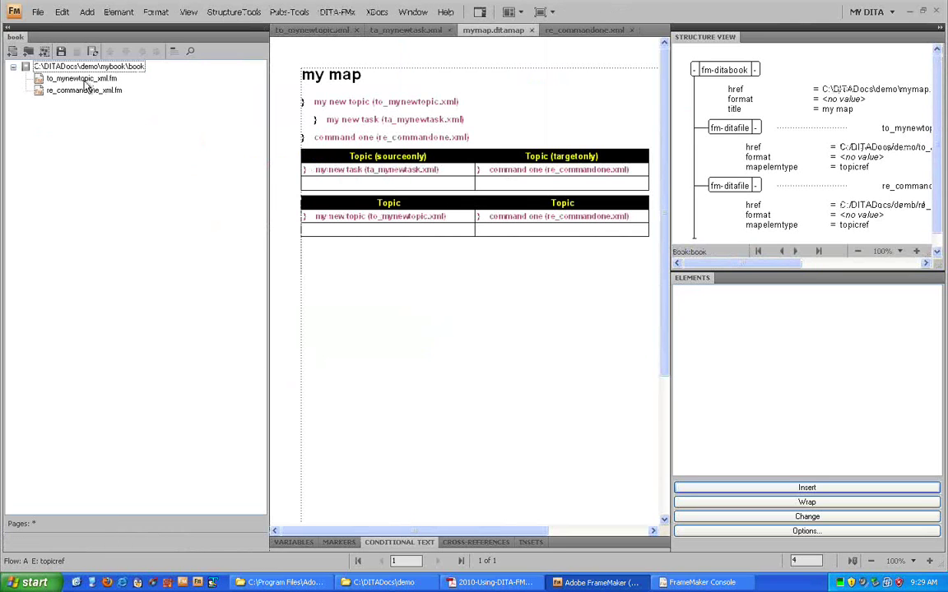
Step: Open to_mynewtopic_xml.fm from the regenerated book, show all of its conditional text and close the show/hide settings
{"action": "double_click", "coordinate": [82, 79]}
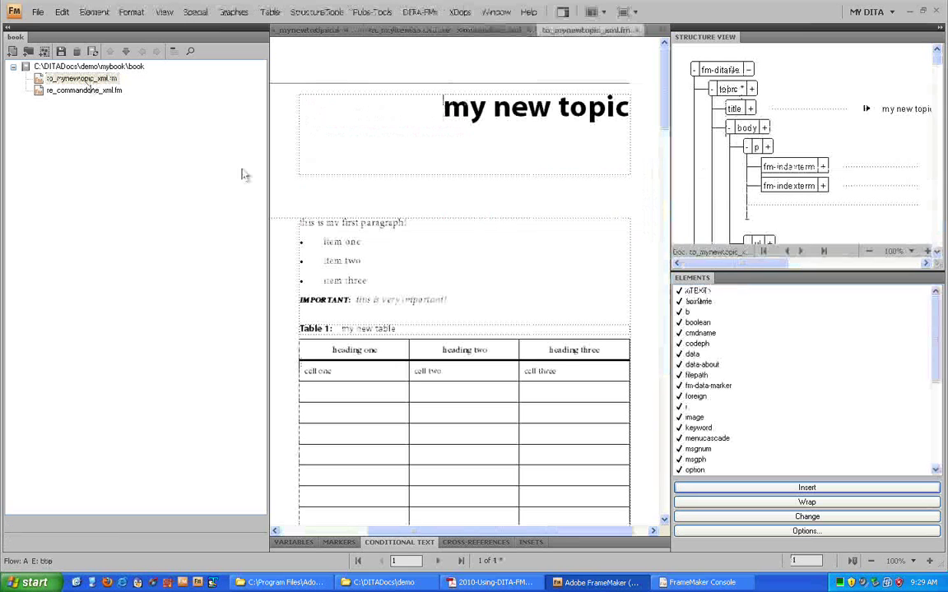
{"action": "left_click", "coordinate": [333, 241]}
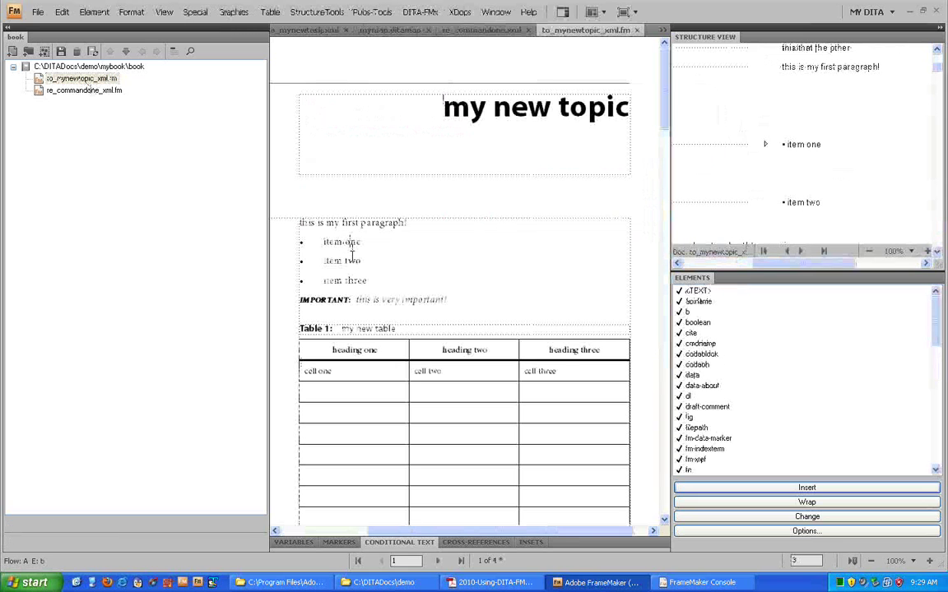
{"action": "left_click", "coordinate": [195, 11]}
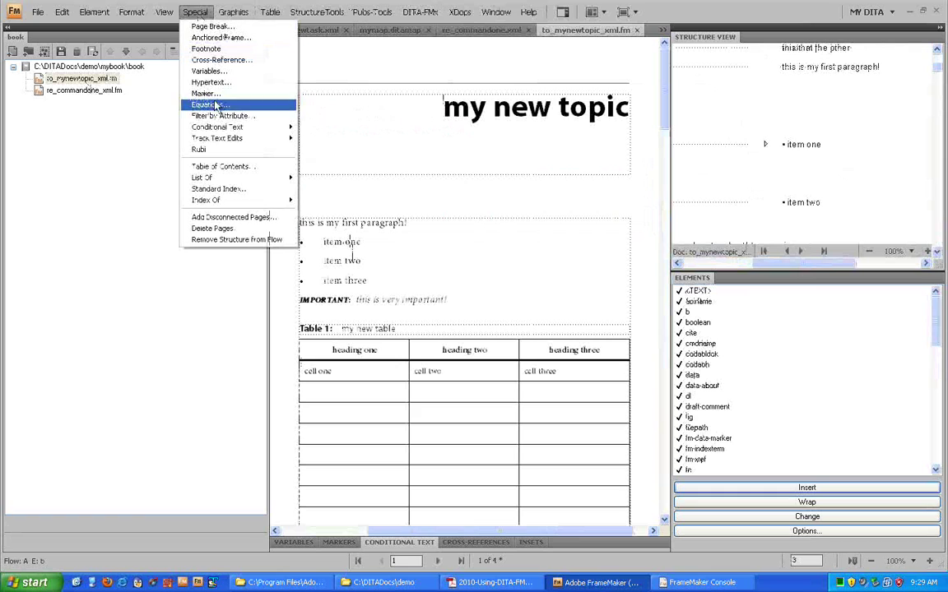
{"action": "mouse_move", "coordinate": [260, 130]}
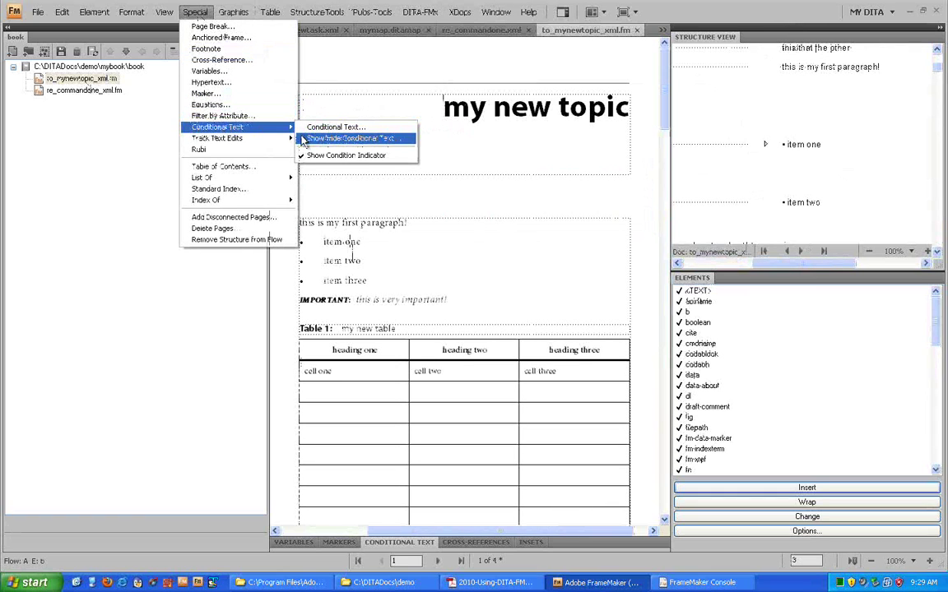
{"action": "left_click", "coordinate": [388, 138]}
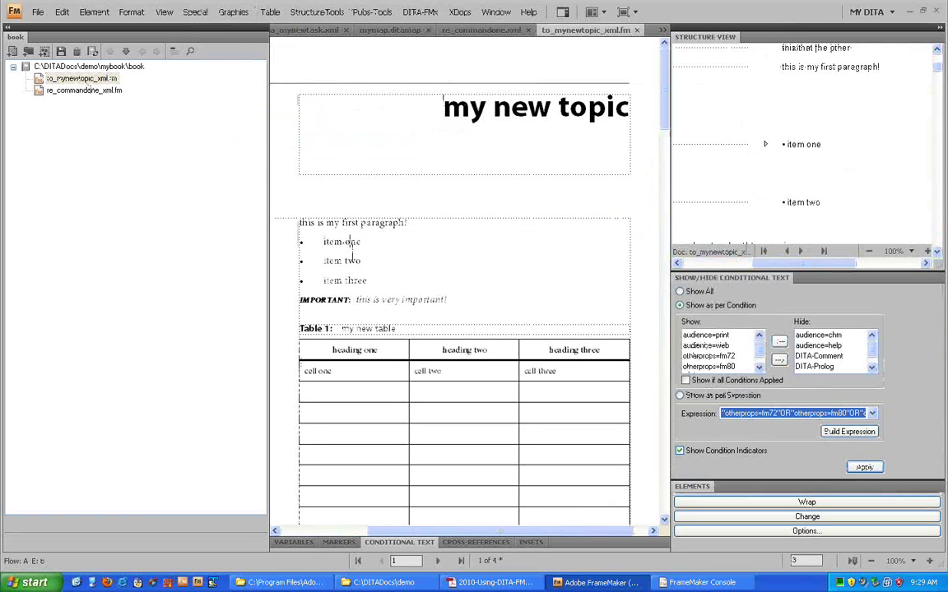
{"action": "left_click", "coordinate": [679, 291]}
{"action": "left_click", "coordinate": [863, 466]}
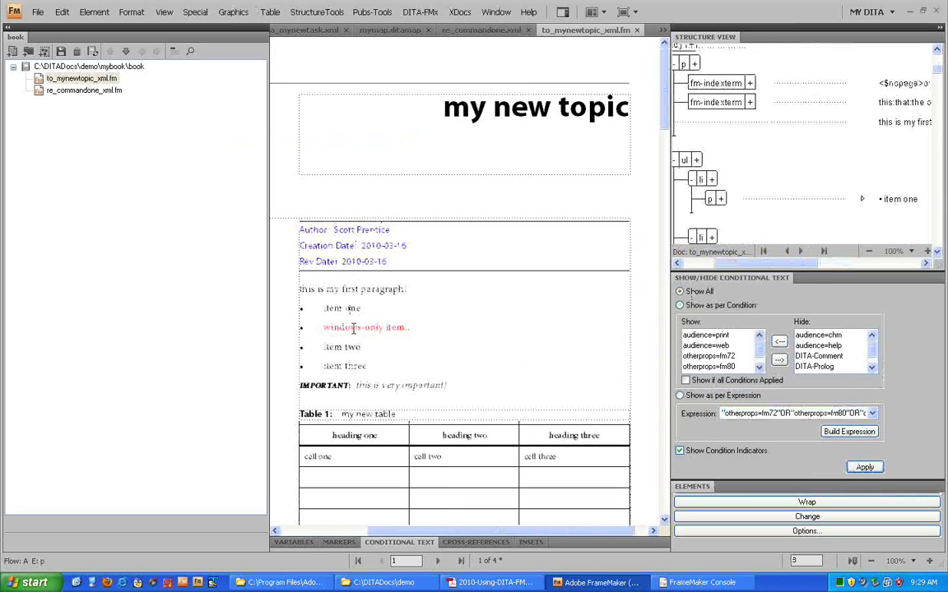
{"action": "right_click", "coordinate": [808, 284]}
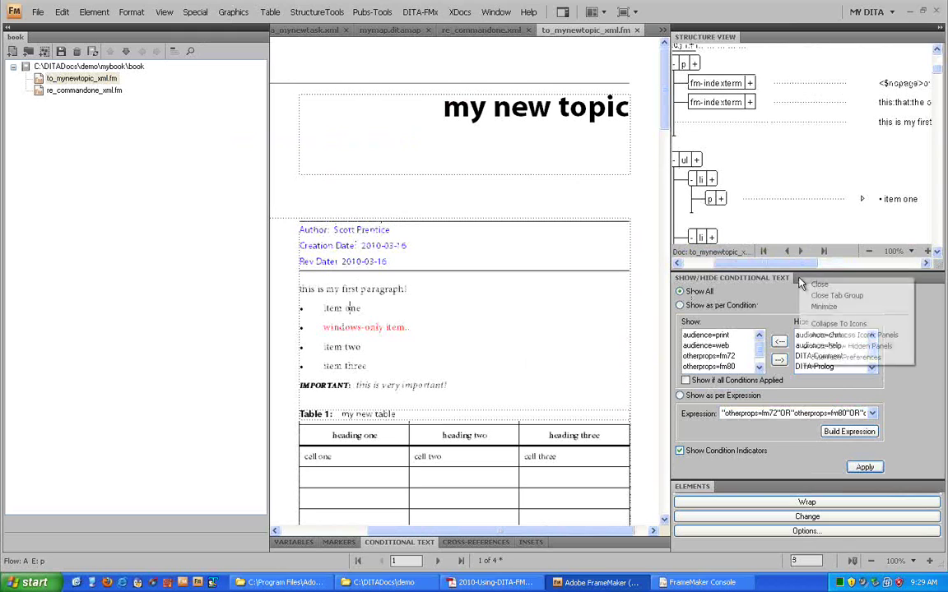
{"action": "left_click", "coordinate": [816, 288]}
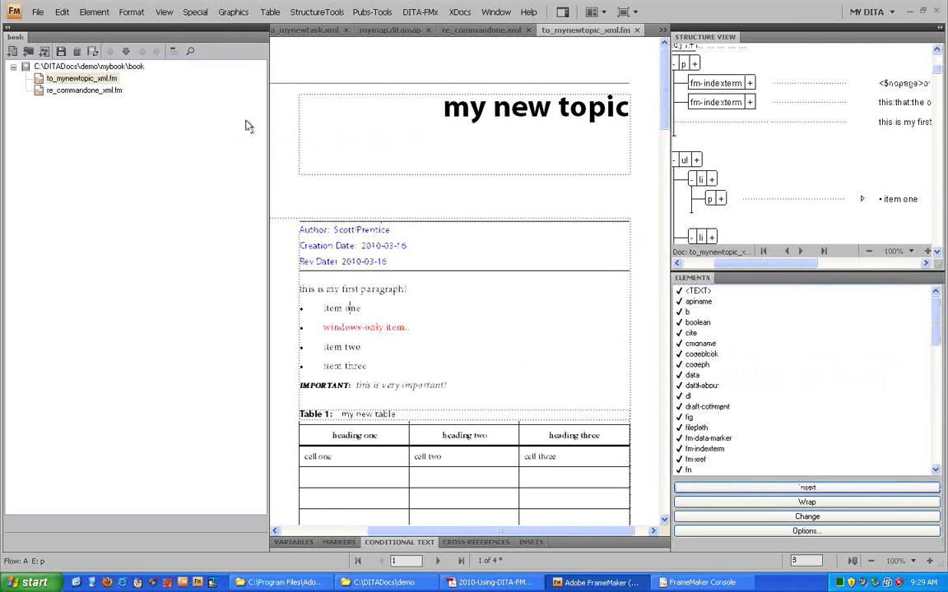
Step: Close the generated book and to_mynewtopic_xml.fm without saving changes to either file
{"action": "right_click", "coordinate": [220, 38]}
{"action": "left_click", "coordinate": [238, 41]}
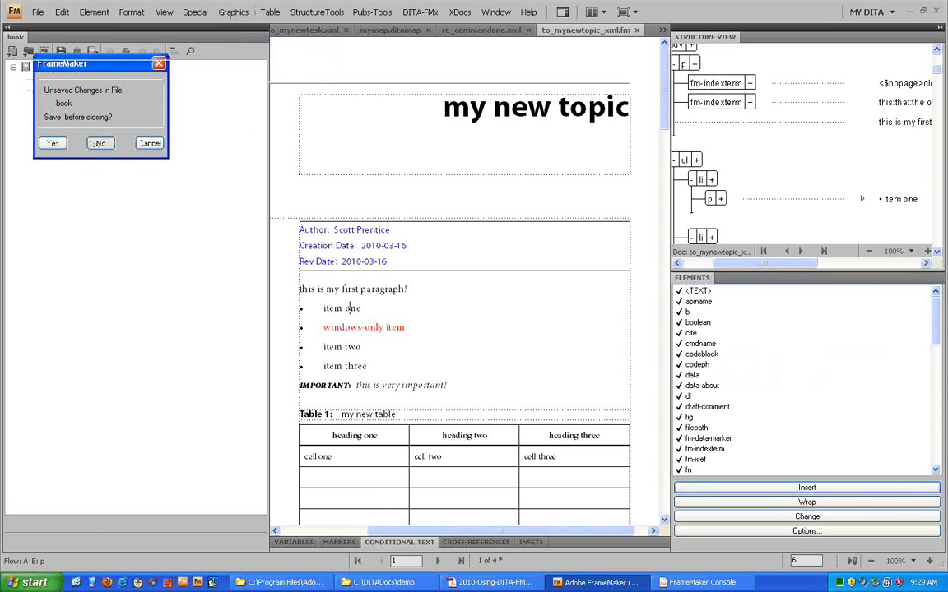
{"action": "left_click", "coordinate": [99, 143]}
{"action": "left_click", "coordinate": [473, 30]}
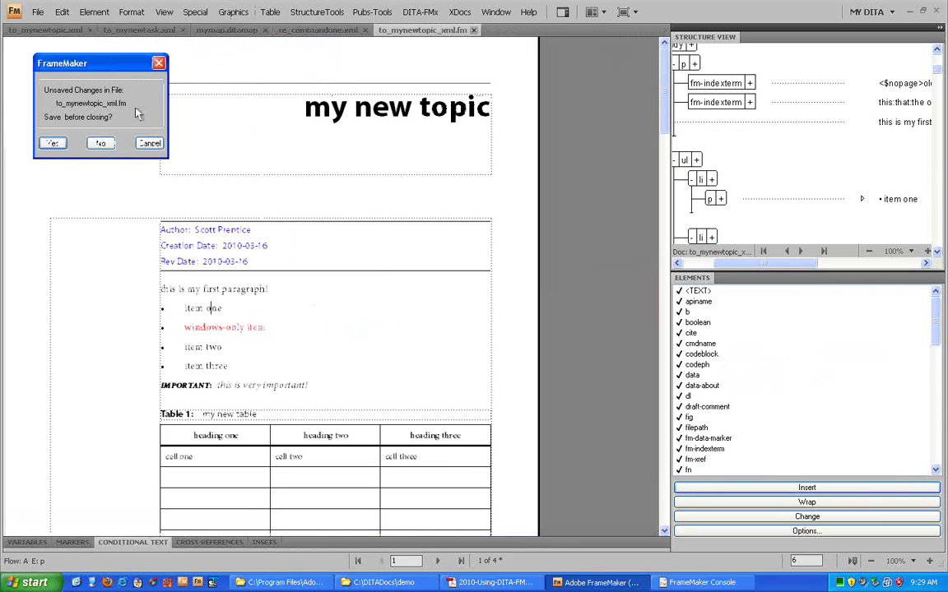
{"action": "left_click", "coordinate": [99, 143]}
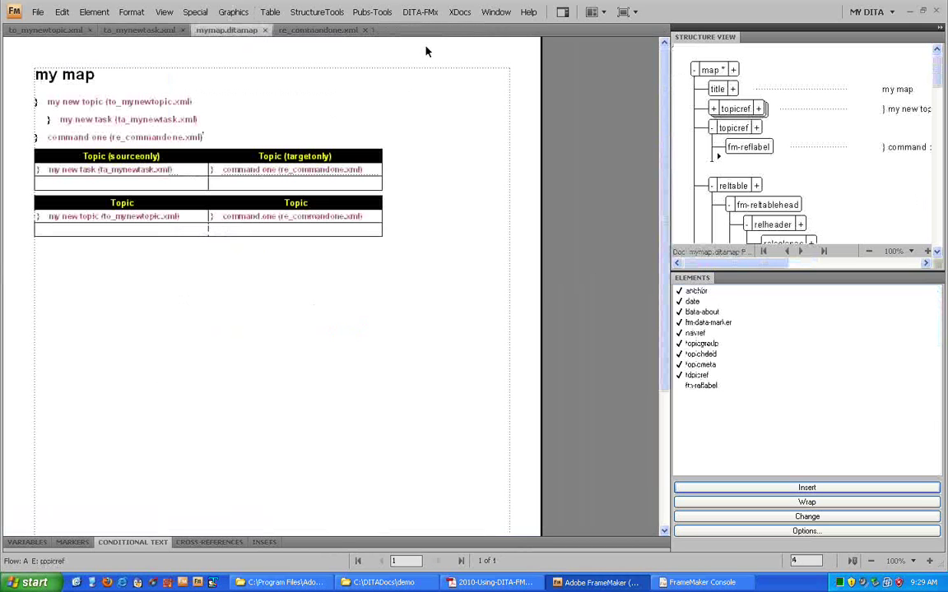
Step: Generate chm output from mymap.ditamap using the mac-only ditaval with the output set to open, and dismiss the finished build console
{"action": "left_click", "coordinate": [420, 11]}
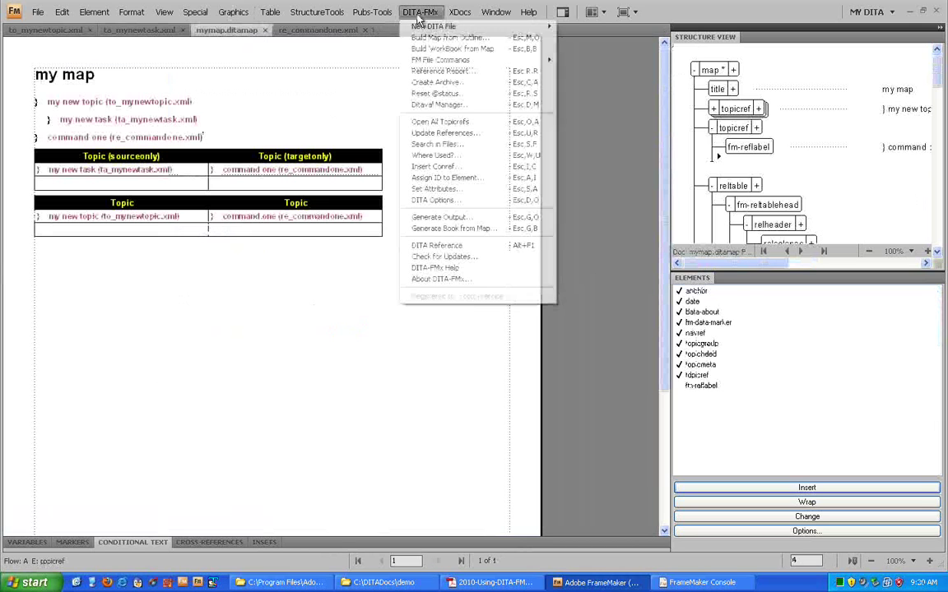
{"action": "left_click", "coordinate": [430, 218]}
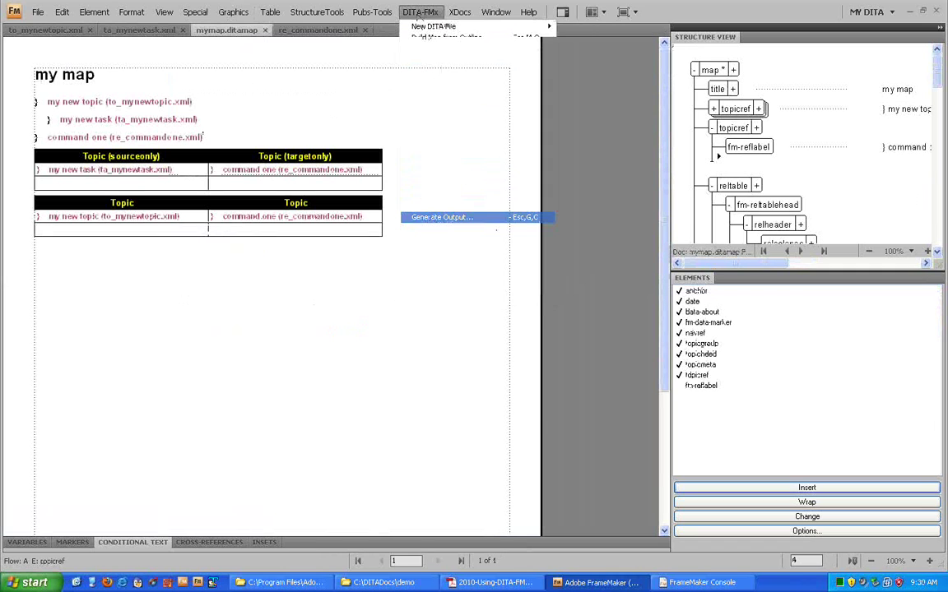
{"action": "left_click_drag", "start_coordinate": [456, 163], "coordinate": [439, 95]}
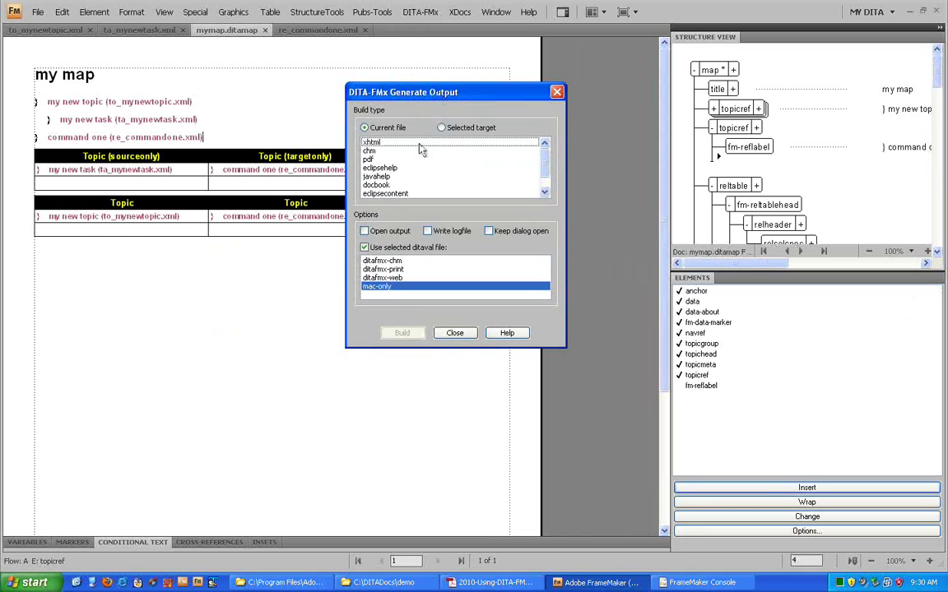
{"action": "left_click", "coordinate": [393, 153]}
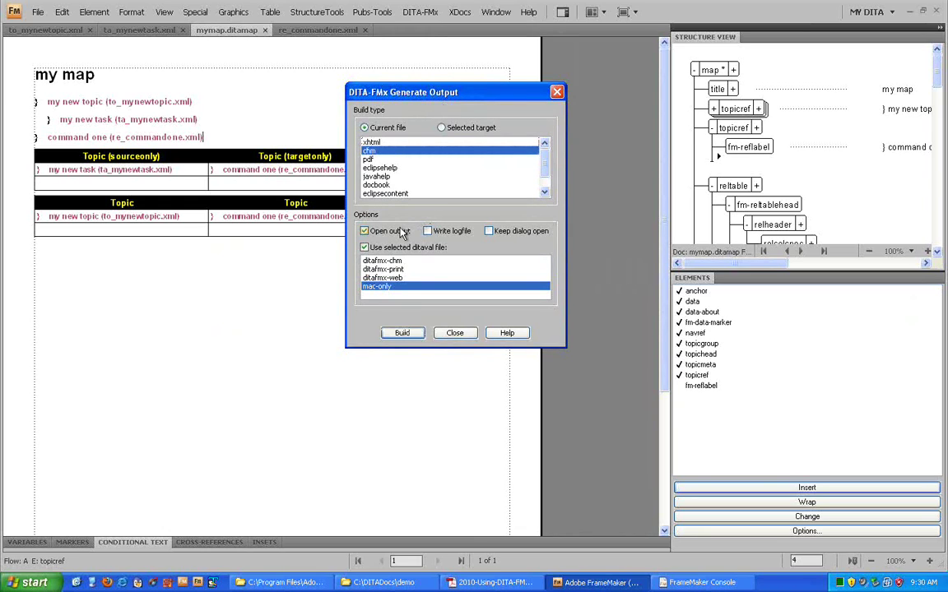
{"action": "left_click", "coordinate": [403, 337]}
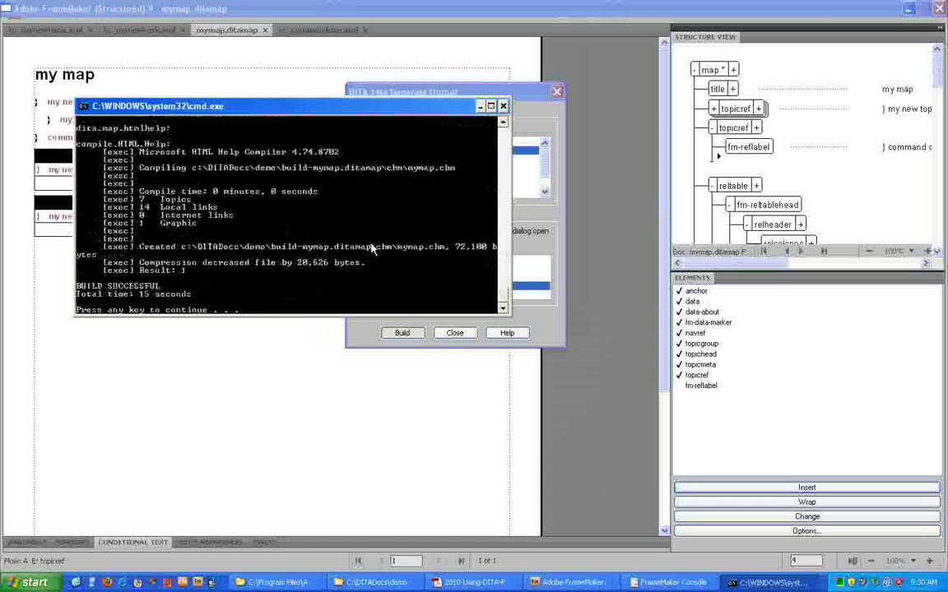
{"action": "key", "text": "Return"}
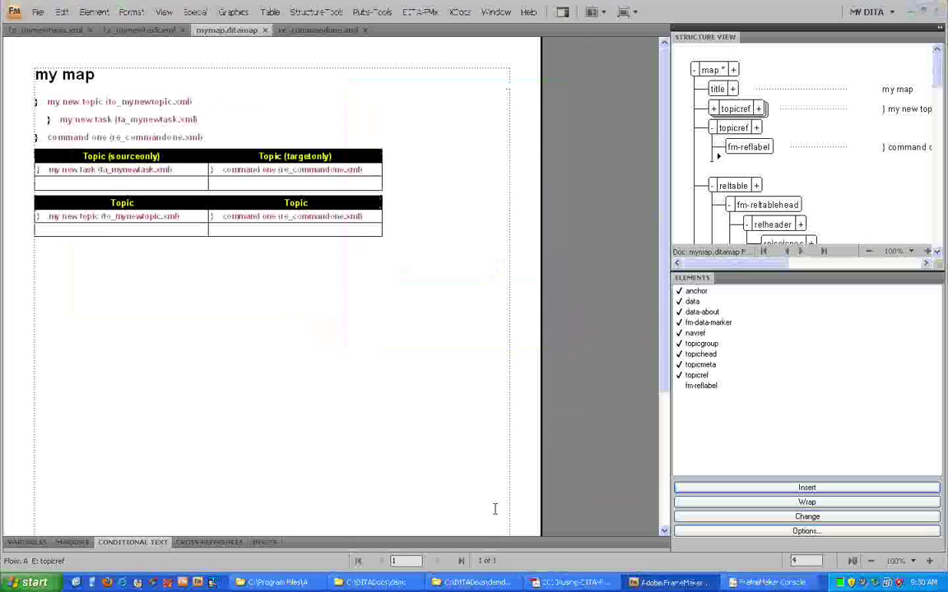
Step: Switch to the build-mymap.ditamap folder in Windows Explorer and open mymap.chm from its chm subfolder
{"action": "left_click", "coordinate": [477, 582]}
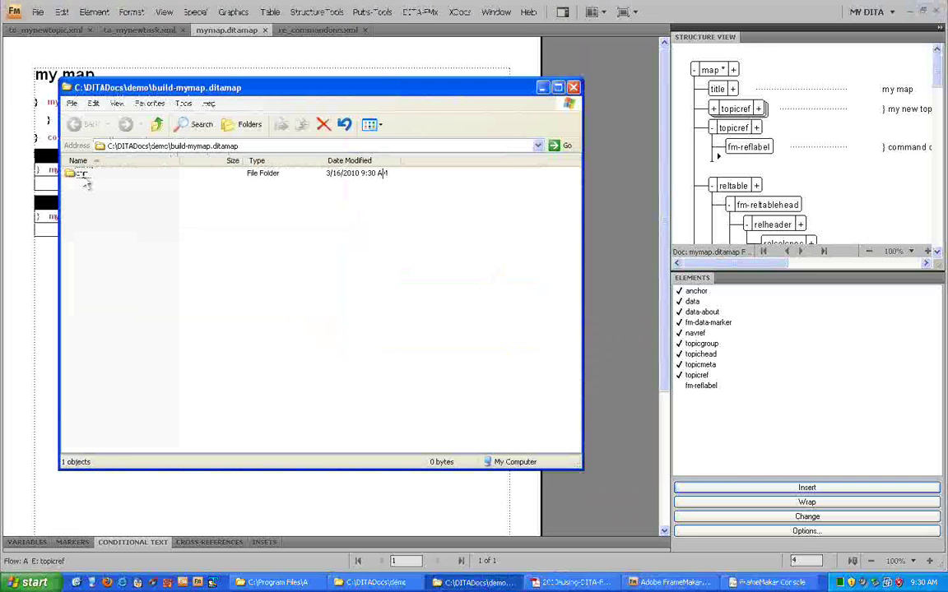
{"action": "double_click", "coordinate": [81, 173]}
{"action": "left_click", "coordinate": [96, 263]}
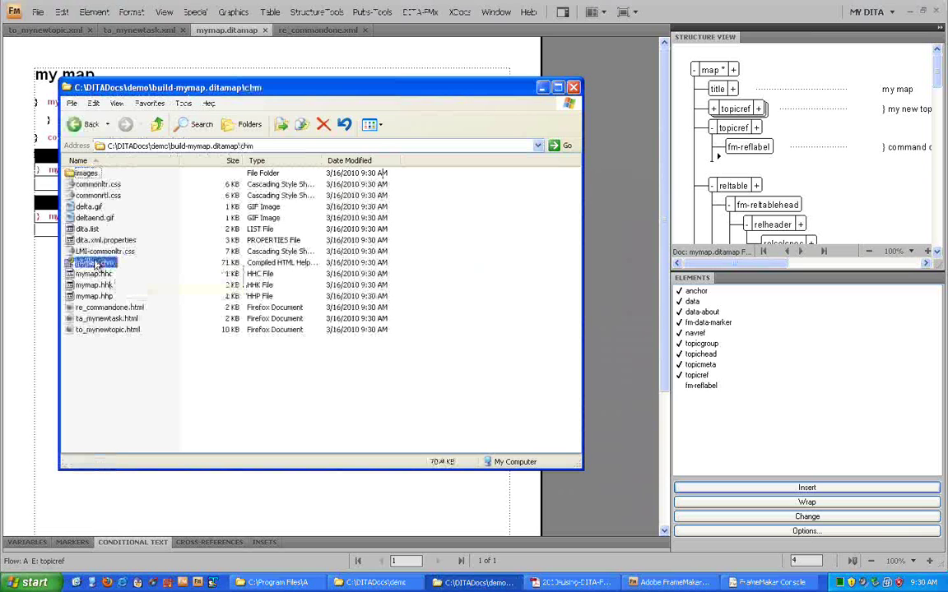
{"action": "double_click", "coordinate": [97, 263]}
Step: Examine the topics of the compiled help, following the related link from command one to my new topic and checking its list, table and image
{"action": "left_click", "coordinate": [233, 110]}
{"action": "left_click", "coordinate": [283, 121]}
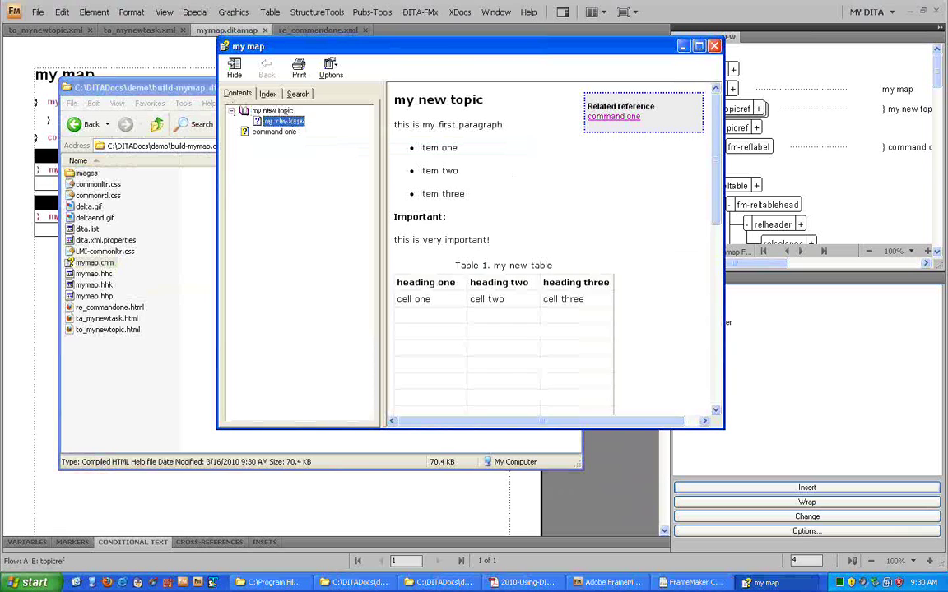
{"action": "left_click", "coordinate": [277, 132]}
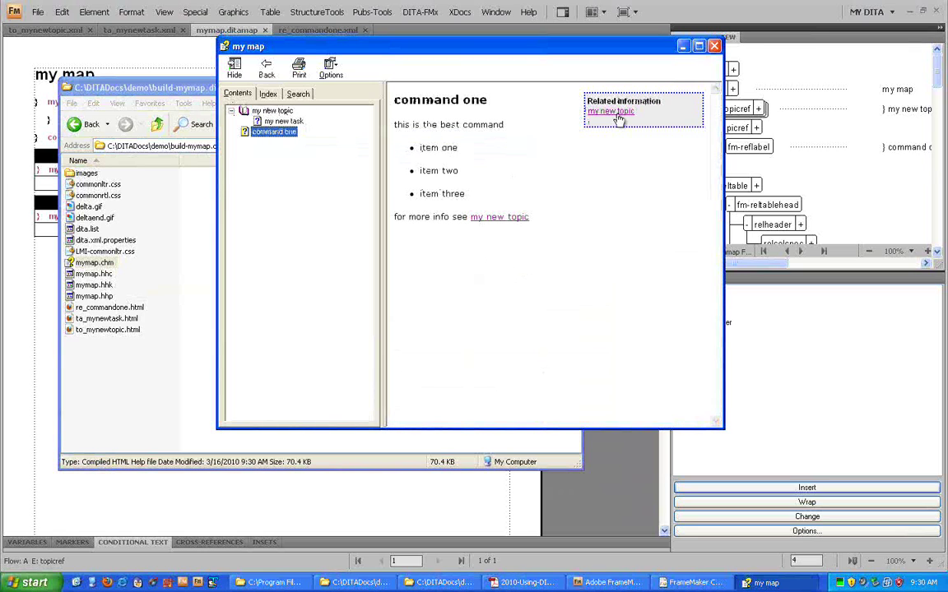
{"action": "left_click", "coordinate": [612, 112]}
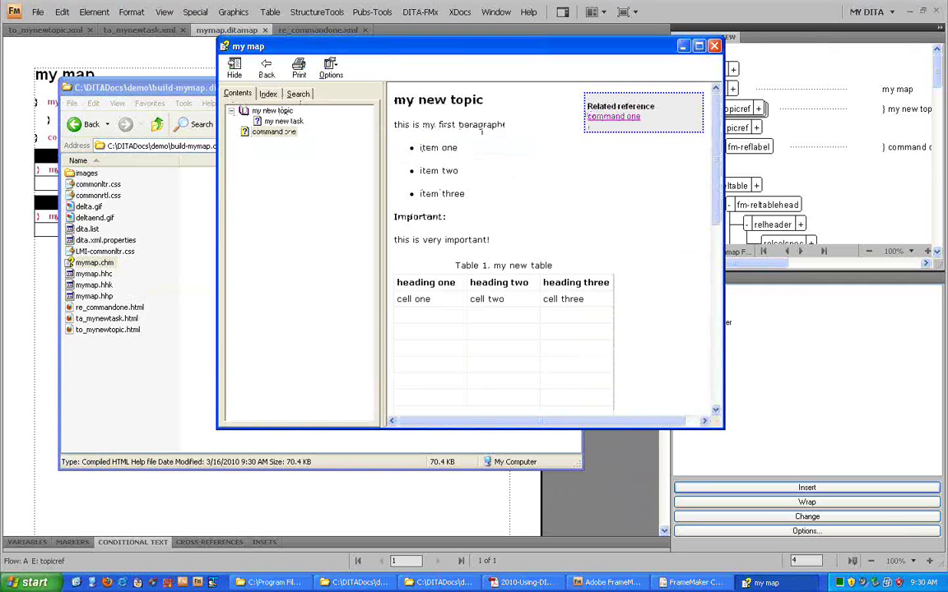
{"action": "left_click_drag", "start_coordinate": [717, 181], "coordinate": [715, 395]}
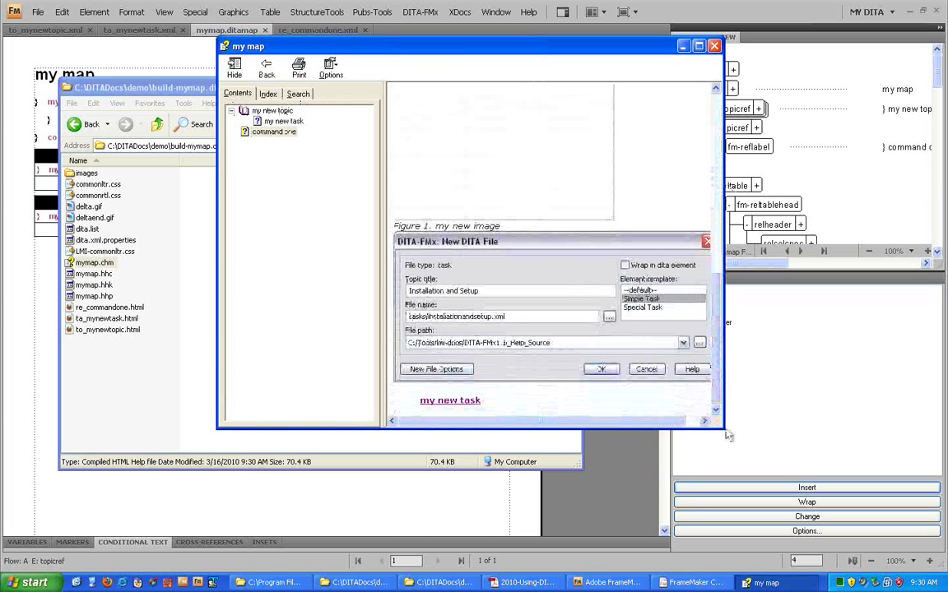
{"action": "left_click_drag", "start_coordinate": [723, 427], "coordinate": [820, 483]}
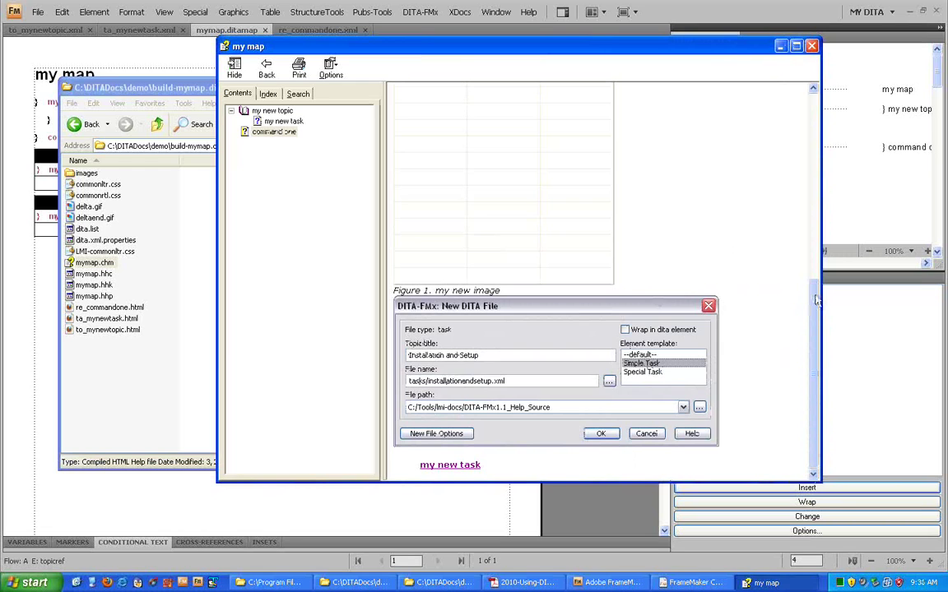
{"action": "left_click_drag", "start_coordinate": [812, 292], "coordinate": [823, 93]}
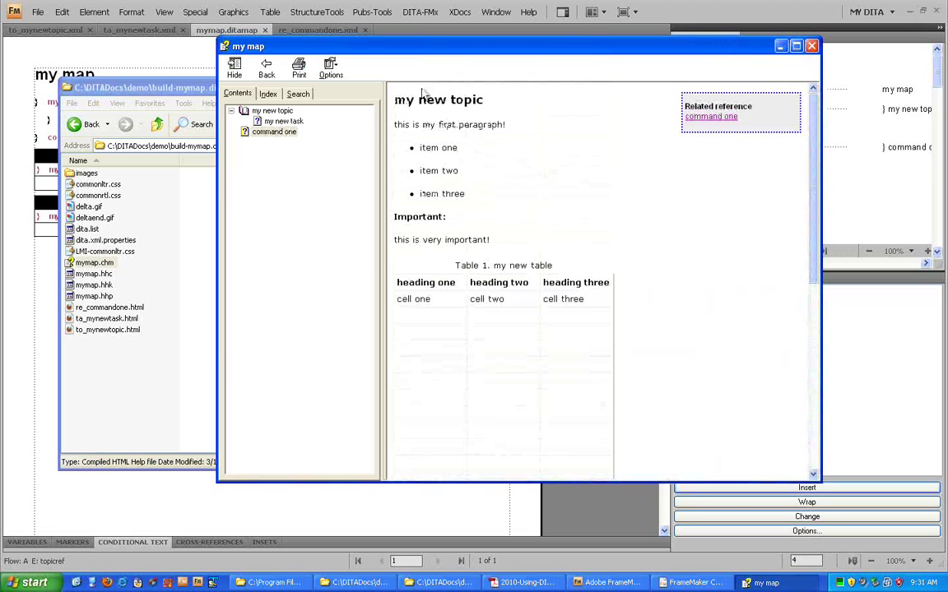
Step: Check the keyword entries in the compiled help's index, and close the help and its build folder
{"action": "left_click", "coordinate": [269, 94]}
{"action": "left_click", "coordinate": [260, 178]}
{"action": "left_click", "coordinate": [239, 169]}
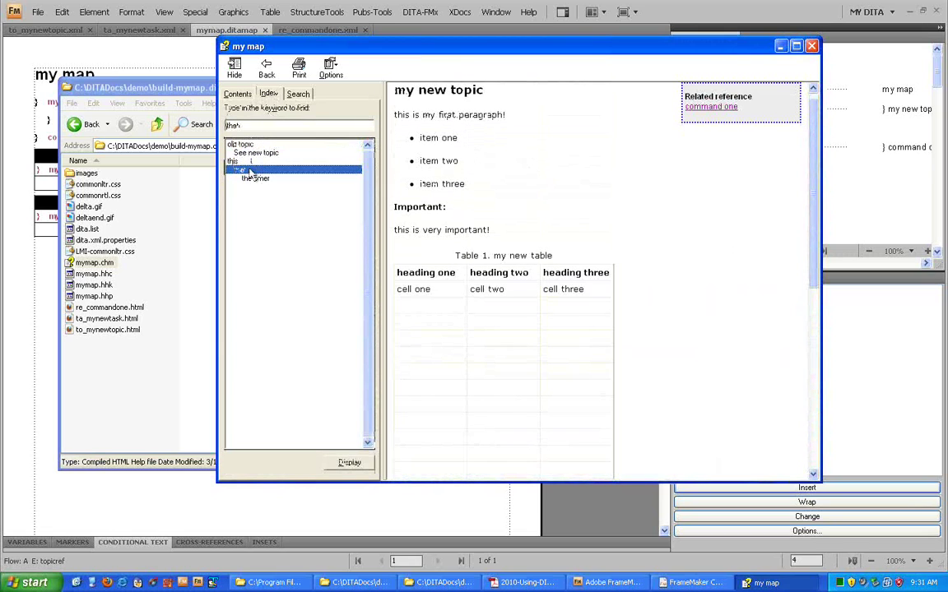
{"action": "left_click", "coordinate": [240, 144]}
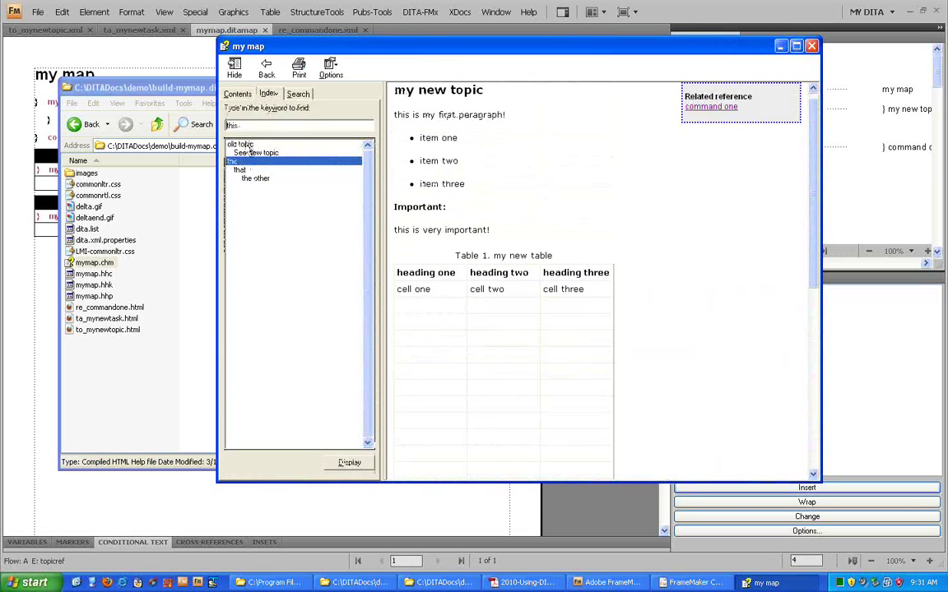
{"action": "left_click", "coordinate": [811, 46]}
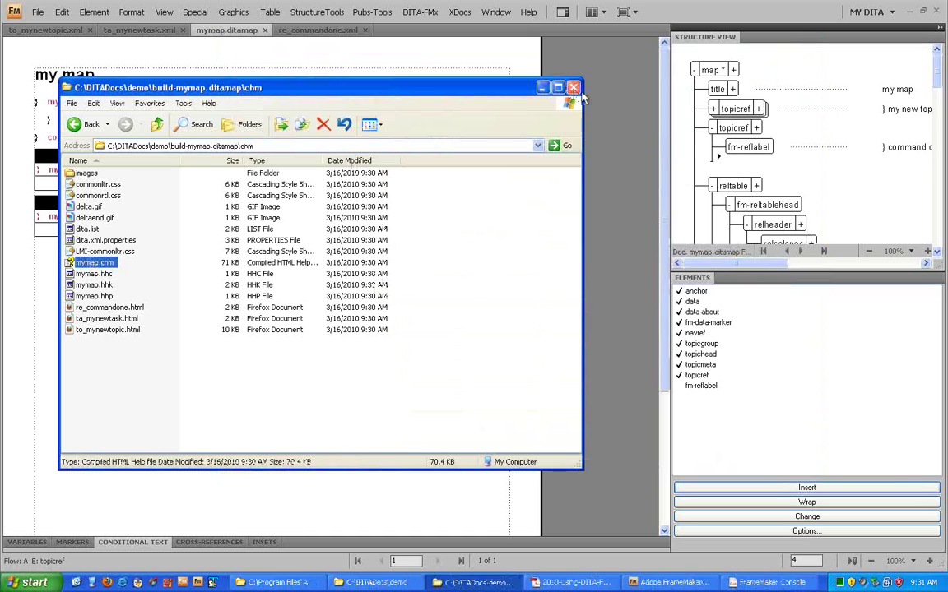
{"action": "left_click", "coordinate": [573, 87]}
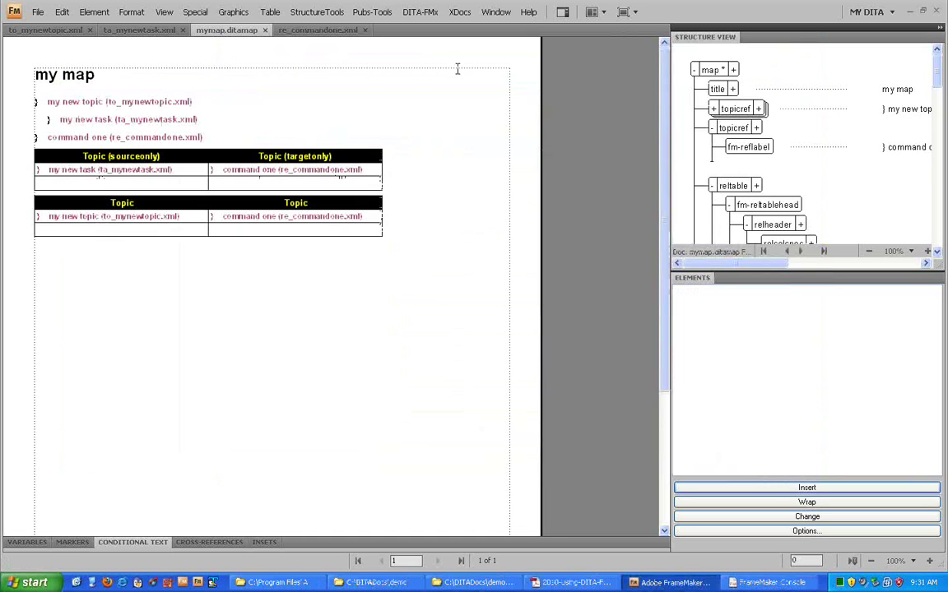
Step: Create an archive of all files referenced by mymap.ditamap
{"action": "left_click", "coordinate": [417, 12]}
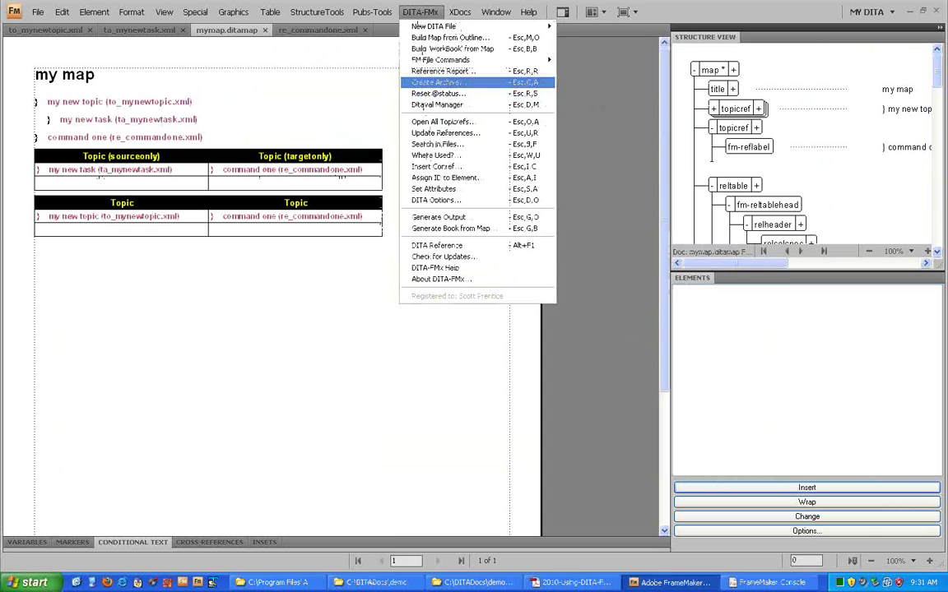
{"action": "left_click", "coordinate": [427, 83]}
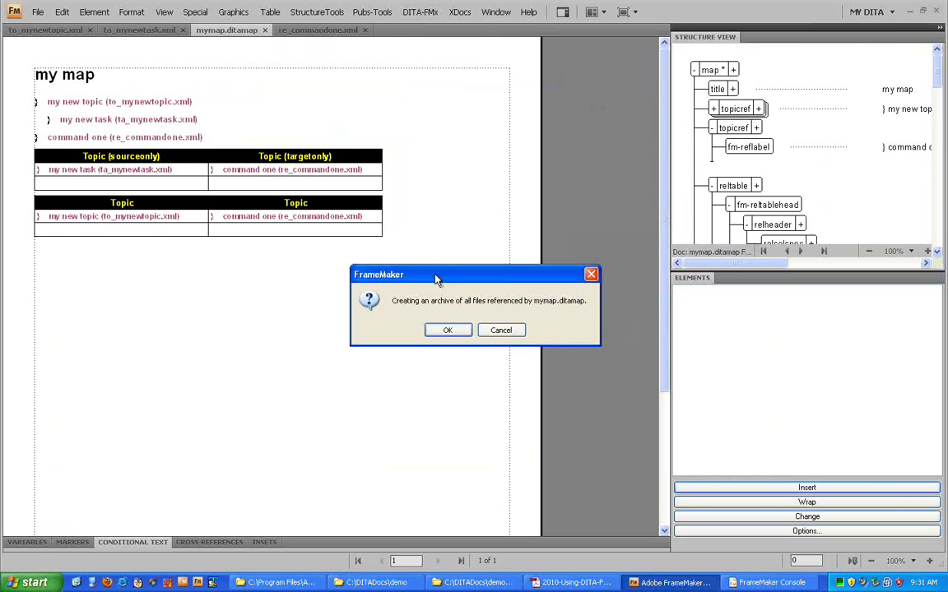
{"action": "left_click", "coordinate": [448, 332]}
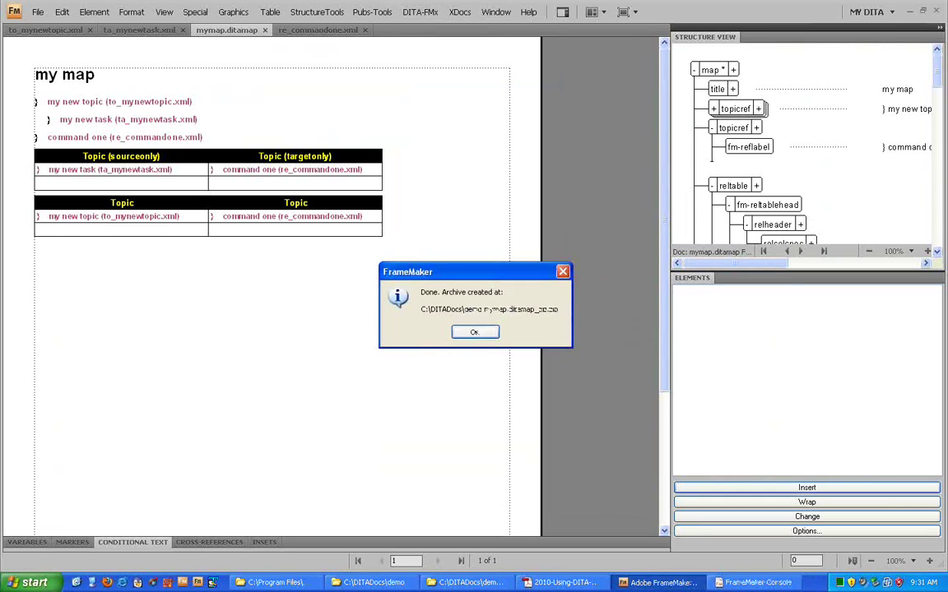
{"action": "left_click", "coordinate": [477, 334]}
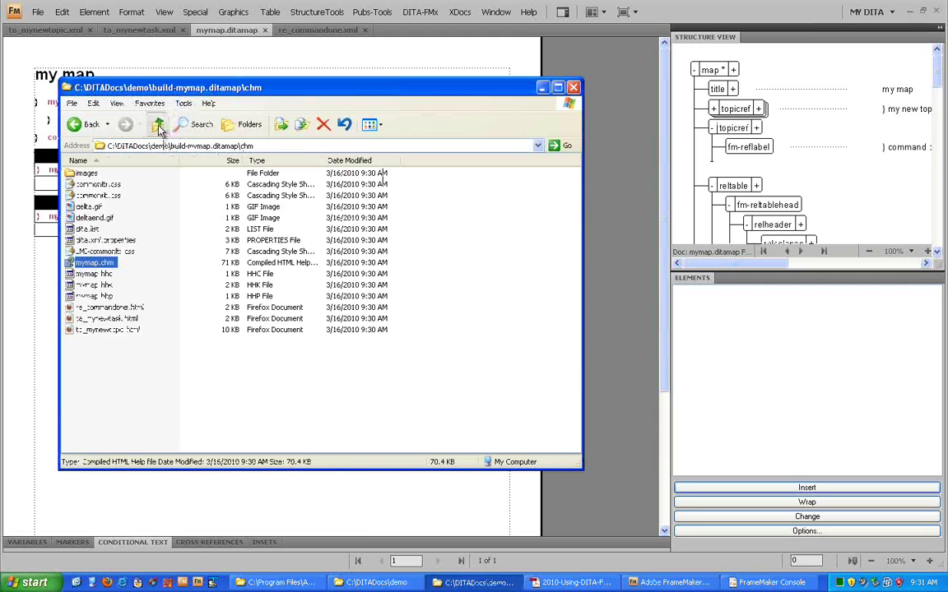
Step: Open mymap.ditamap_zip.zip from the C:\DITADocs\demo folder in WinZip to inspect the archived files, and close it
{"action": "left_click", "coordinate": [157, 124]}
{"action": "left_click", "coordinate": [156, 124]}
{"action": "left_click", "coordinate": [156, 124]}
{"action": "double_click", "coordinate": [84, 174]}
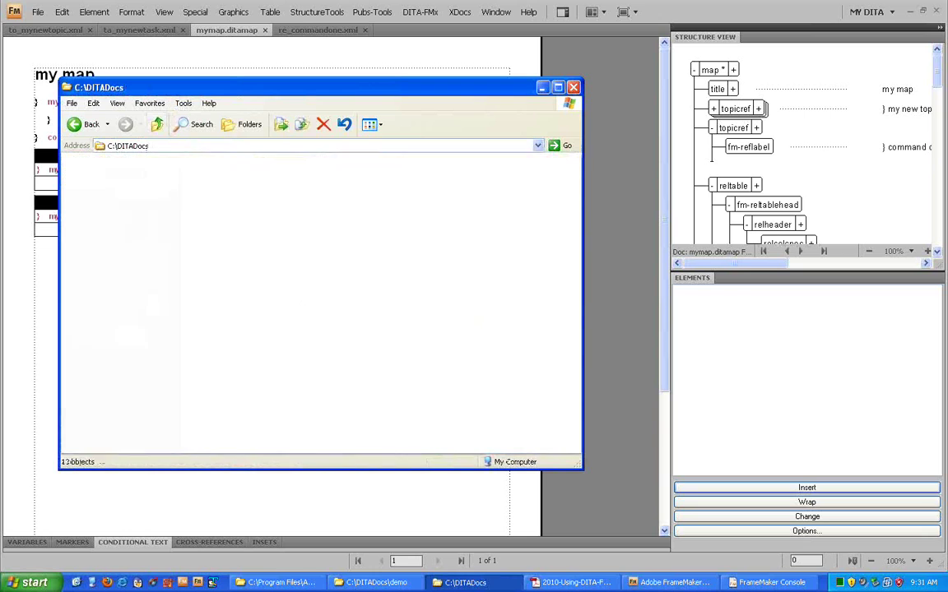
{"action": "left_click", "coordinate": [101, 245]}
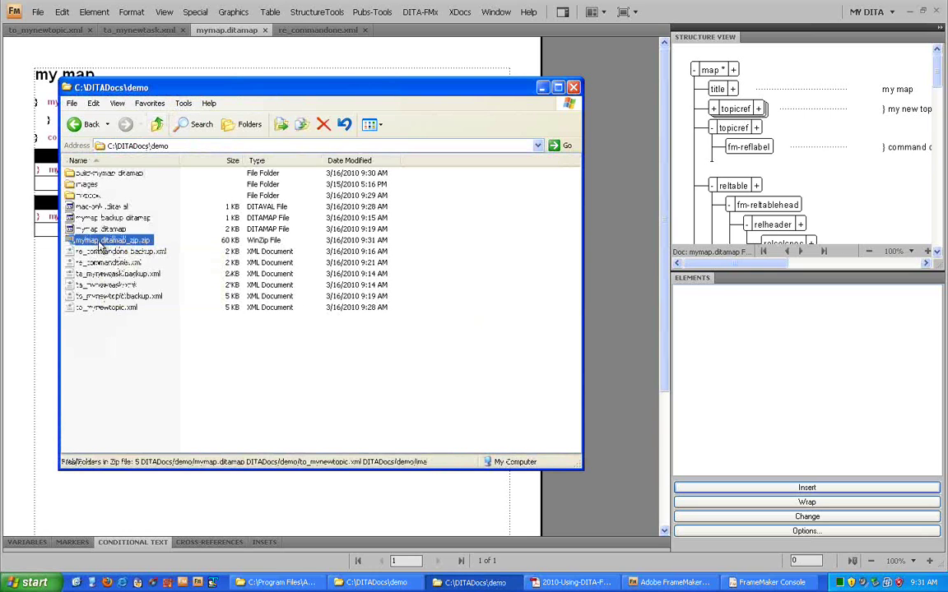
{"action": "left_click_drag", "start_coordinate": [113, 240], "coordinate": [231, 222]}
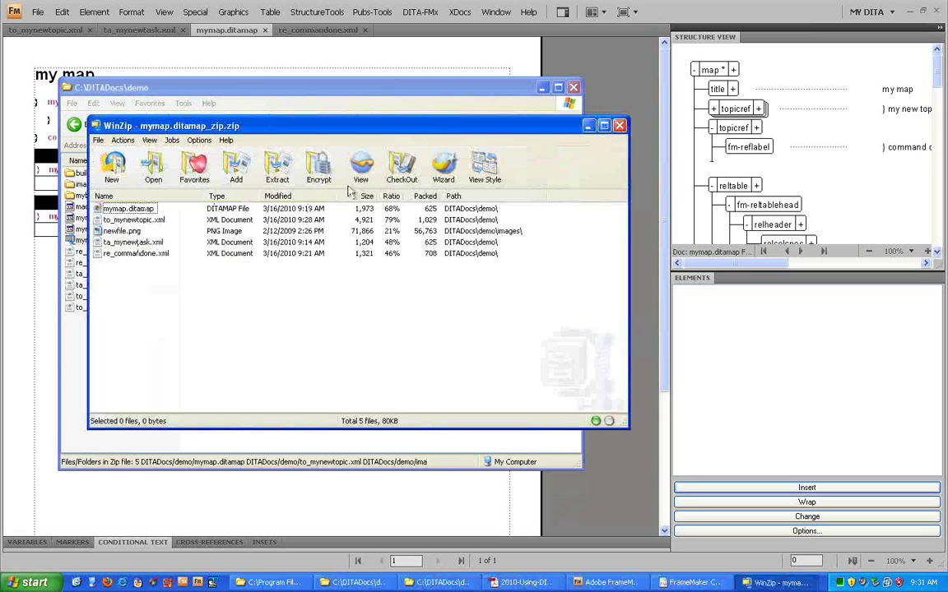
{"action": "left_click", "coordinate": [619, 125]}
{"action": "left_click", "coordinate": [612, 125]}
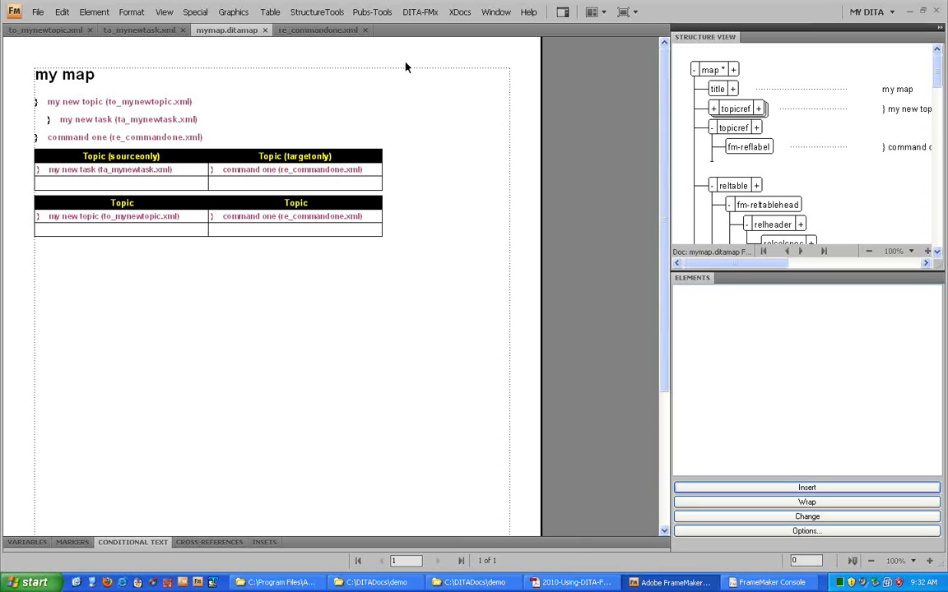
Step: Close mymap.ditamap and the three open topic files, and open ditafmx.ditamap
{"action": "left_click", "coordinate": [367, 32]}
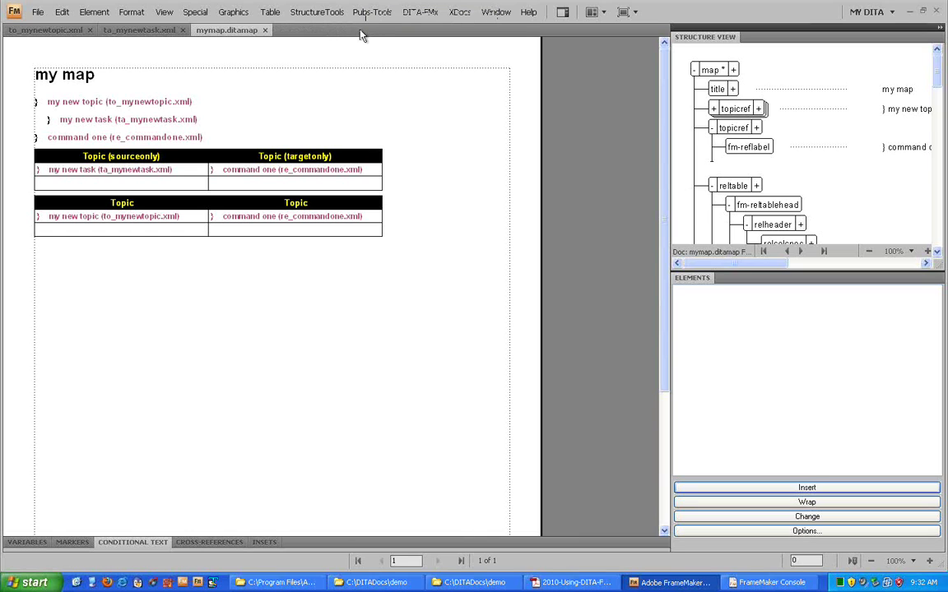
{"action": "left_click", "coordinate": [265, 30]}
{"action": "left_click", "coordinate": [183, 30]}
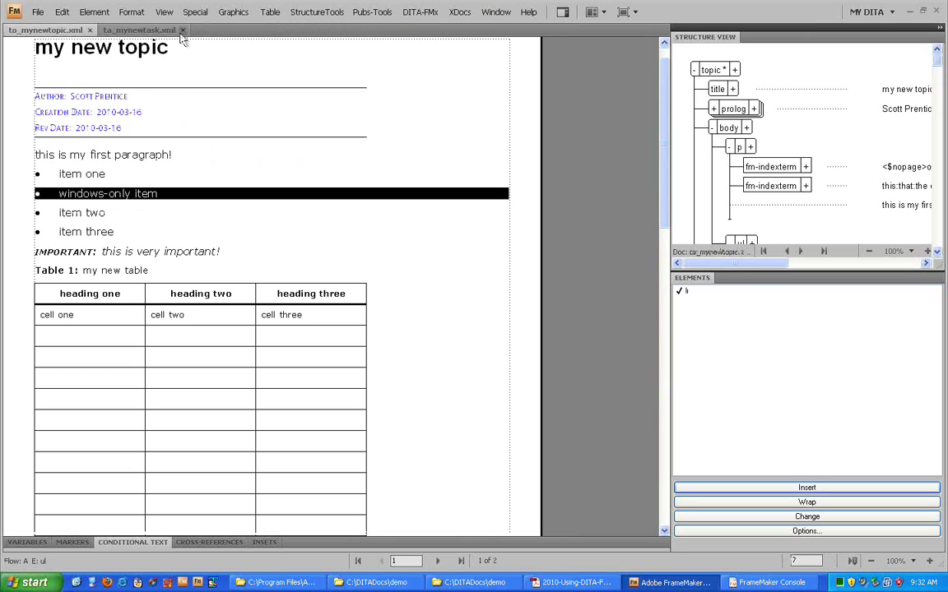
{"action": "left_click", "coordinate": [91, 31]}
{"action": "left_click", "coordinate": [303, 289]}
{"action": "left_click", "coordinate": [407, 306]}
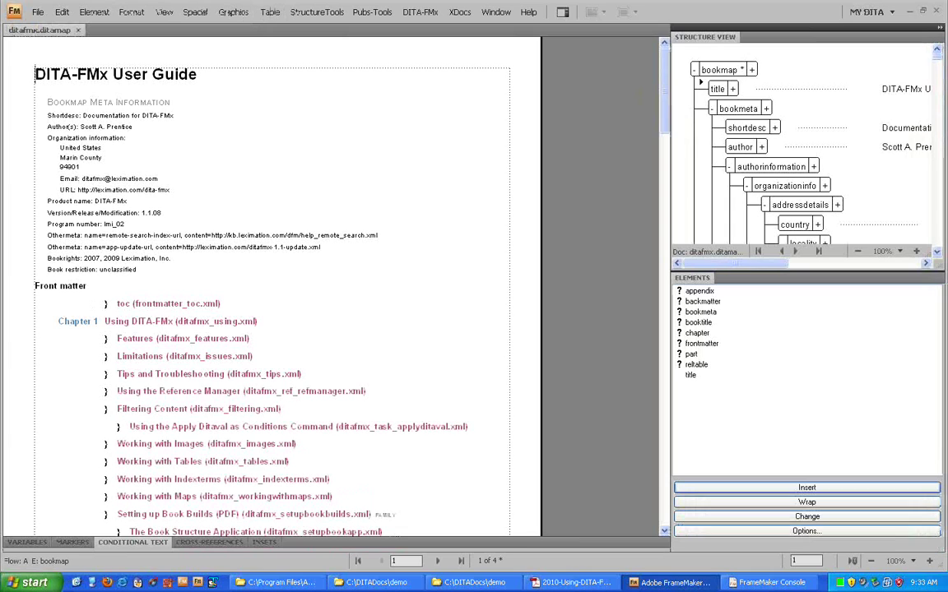
Step: Collapse the bookmap's child elements in an enlarged structure view and examine its bookmeta, front matter, chapters, appendices and back matter
{"action": "left_click", "coordinate": [713, 110]}
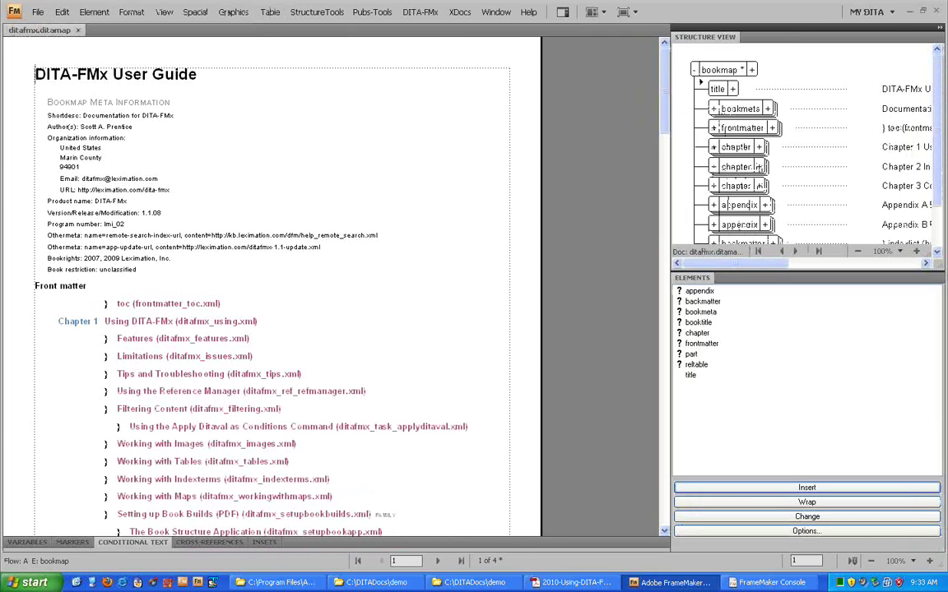
{"action": "left_click_drag", "start_coordinate": [749, 271], "coordinate": [749, 358]}
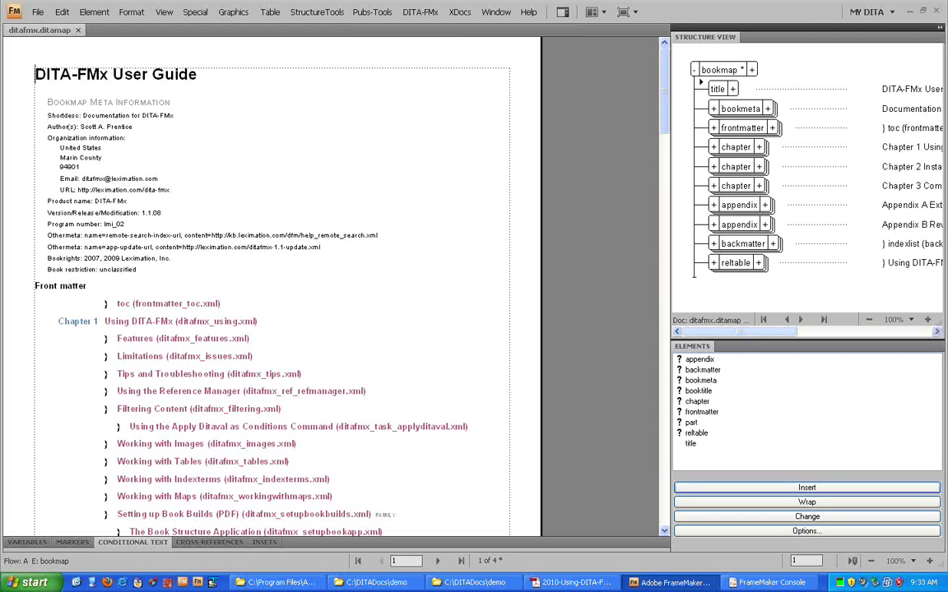
{"action": "left_click", "coordinate": [740, 108]}
{"action": "left_click", "coordinate": [743, 128]}
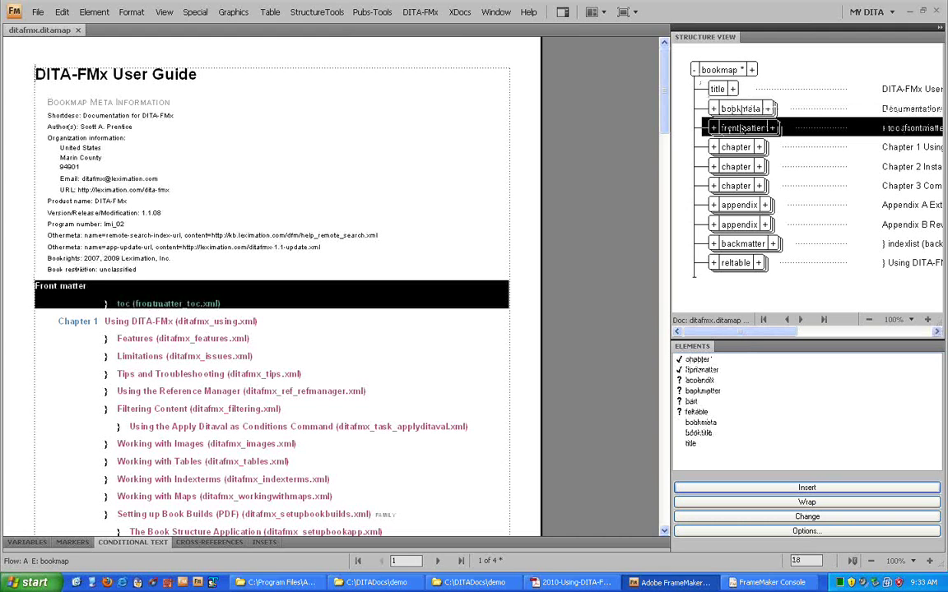
{"action": "left_click", "coordinate": [740, 147]}
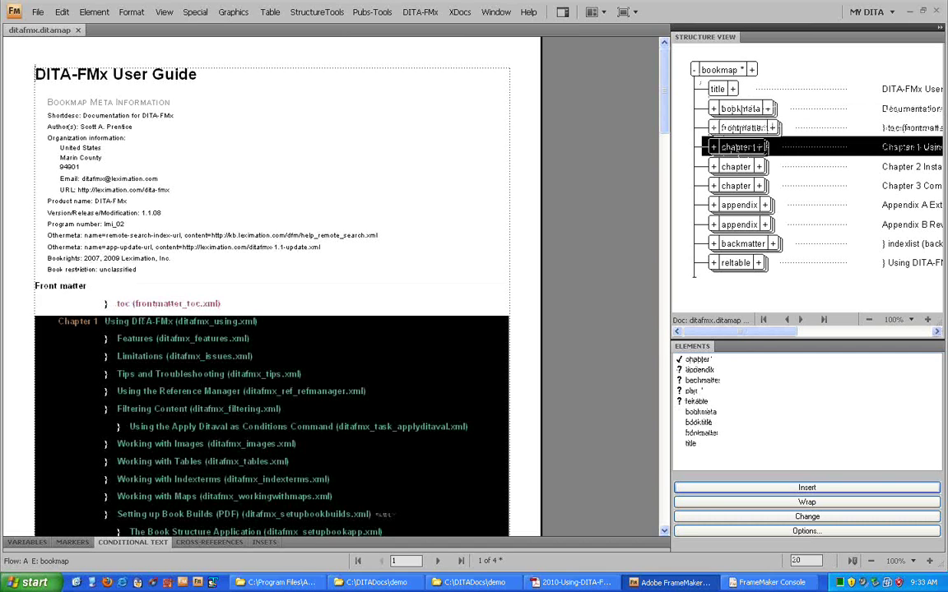
{"action": "left_click", "coordinate": [741, 167]}
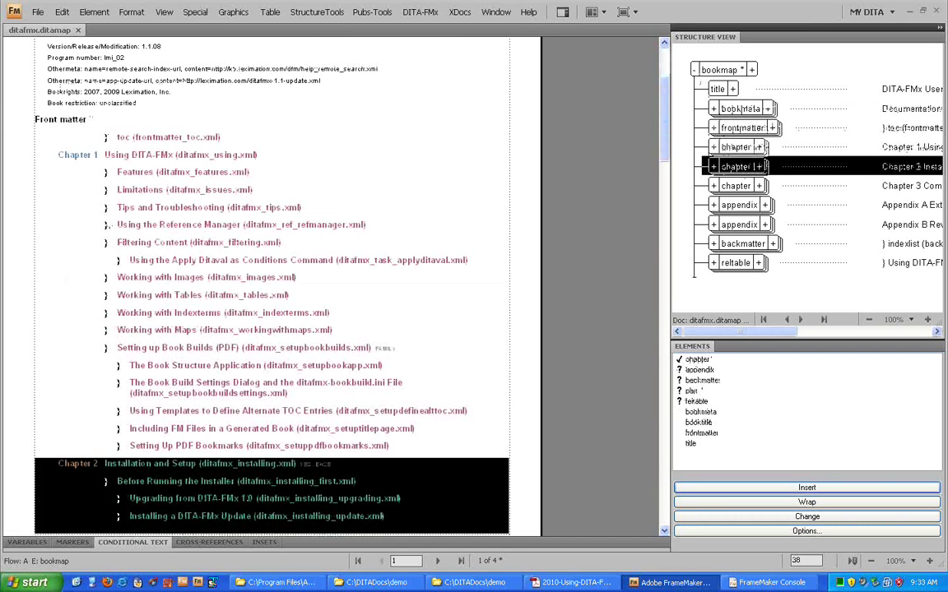
{"action": "left_click", "coordinate": [740, 186]}
{"action": "left_click", "coordinate": [741, 225]}
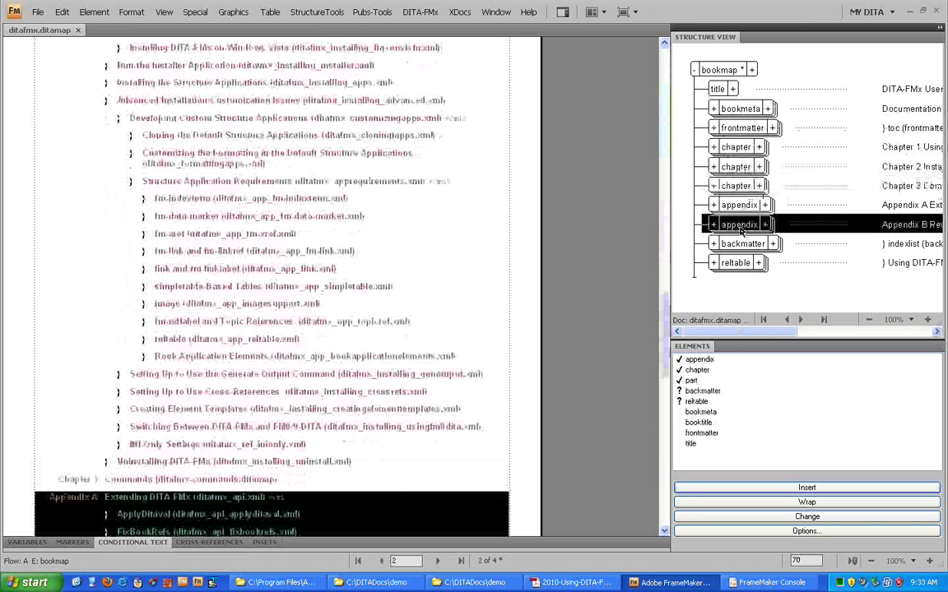
{"action": "left_click", "coordinate": [741, 243]}
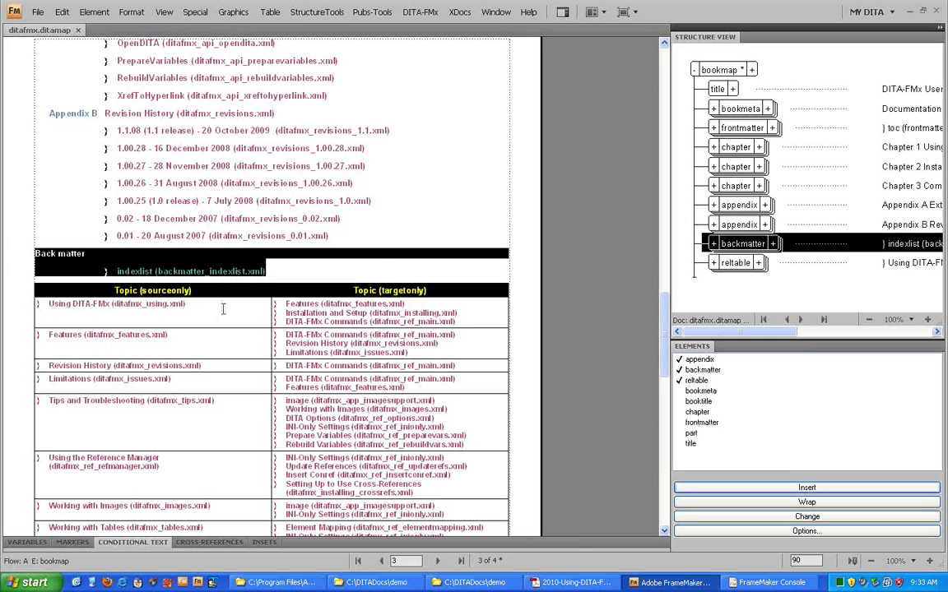
{"action": "left_click", "coordinate": [368, 240]}
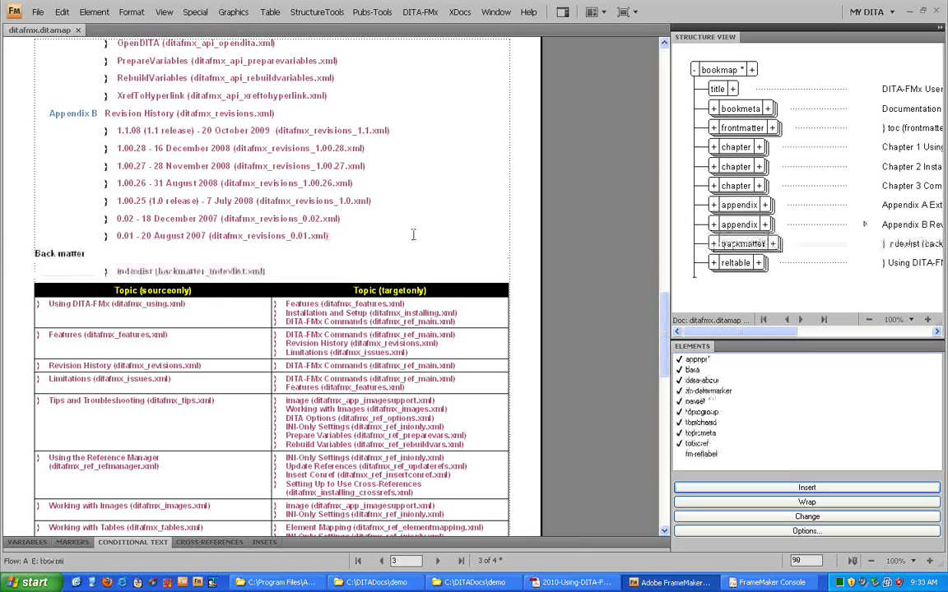